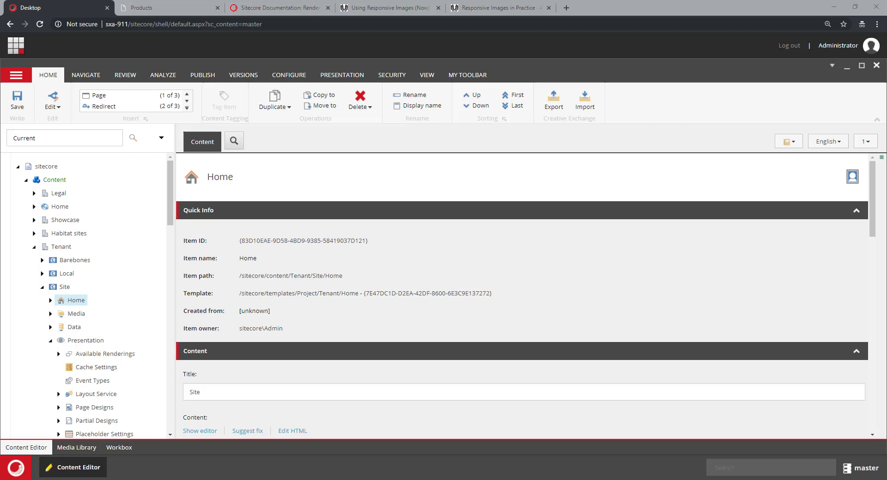
# Inspect the Image rendering's Default > Image with link field, whose field name is 'Image'.
pyautogui.scroll(-1, 129, 284)
pyautogui.scroll(-5, 128, 284)
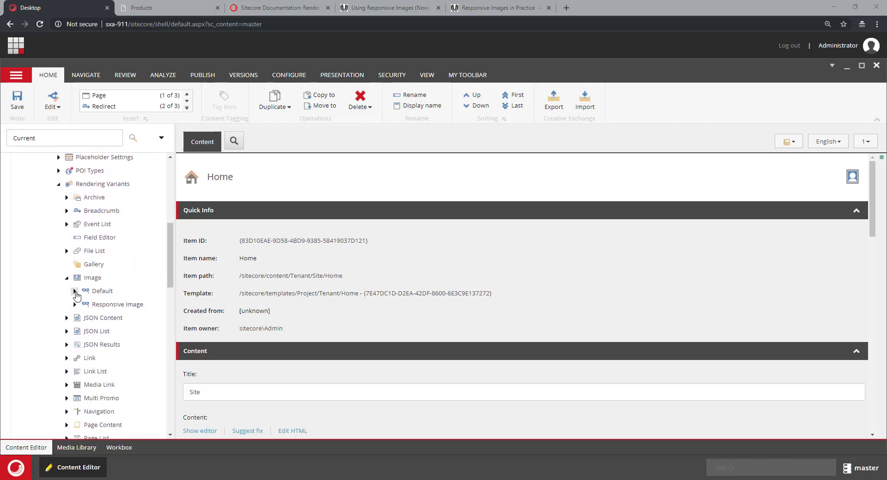
pyautogui.click(75, 291)
pyautogui.click(123, 306)
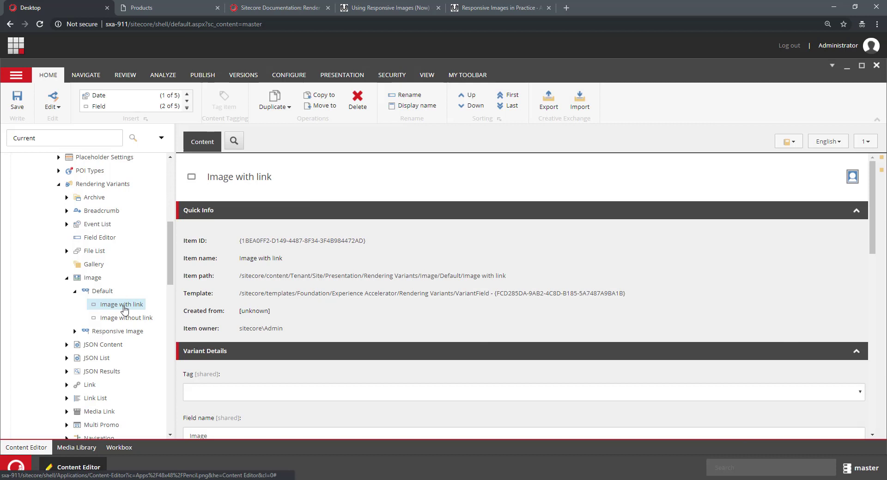
pyautogui.scroll(-3, 183, 354)
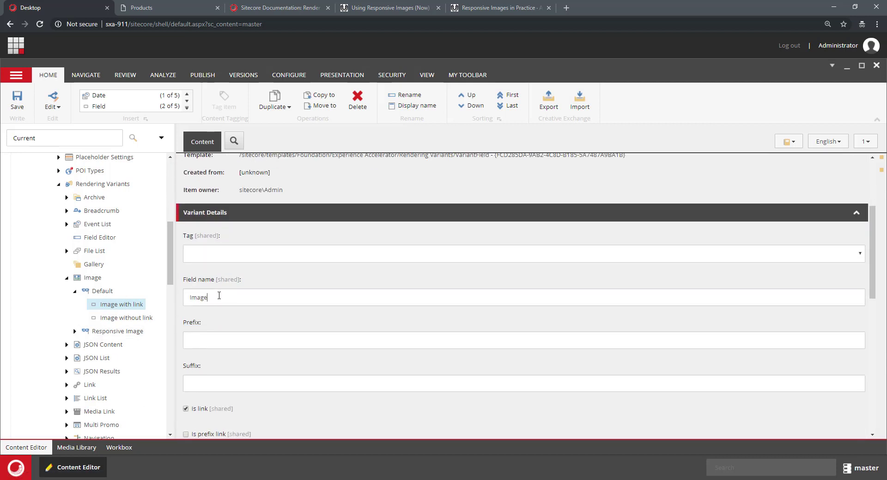
pyautogui.moveTo(219, 295); pyautogui.dragTo(173, 294)
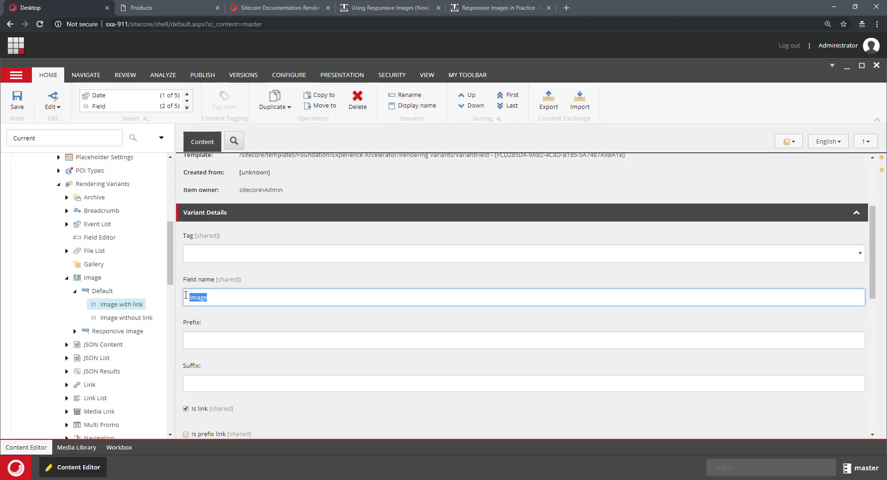
pyautogui.click(216, 300)
# Drag an Image component from the Toolbox onto the Products page.
pyautogui.click(185, 6)
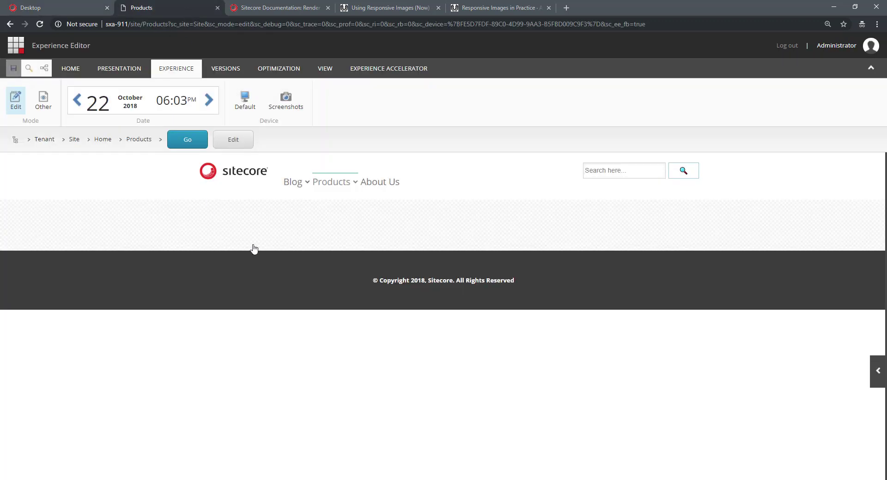
pyautogui.click(878, 372)
pyautogui.moveTo(769, 324); pyautogui.dragTo(325, 222)
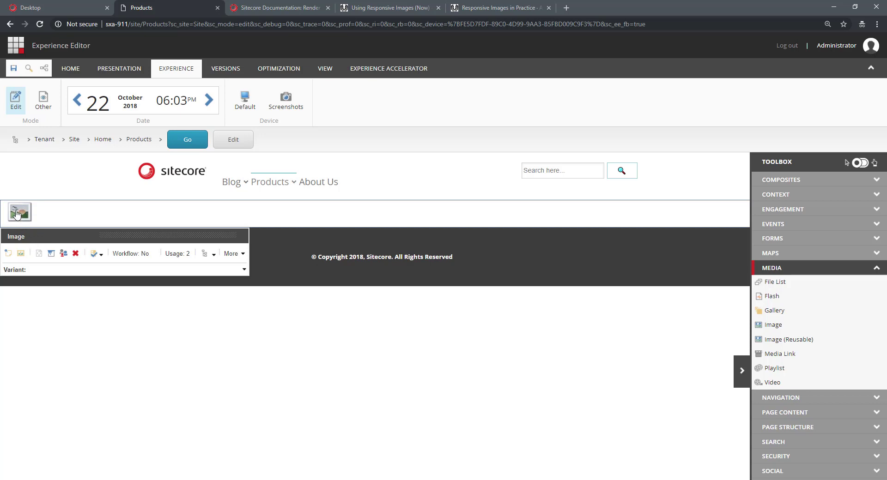
# Set the new Image component's picture to clouds-high-lake from the media library.
pyautogui.click(18, 214)
pyautogui.click(16, 191)
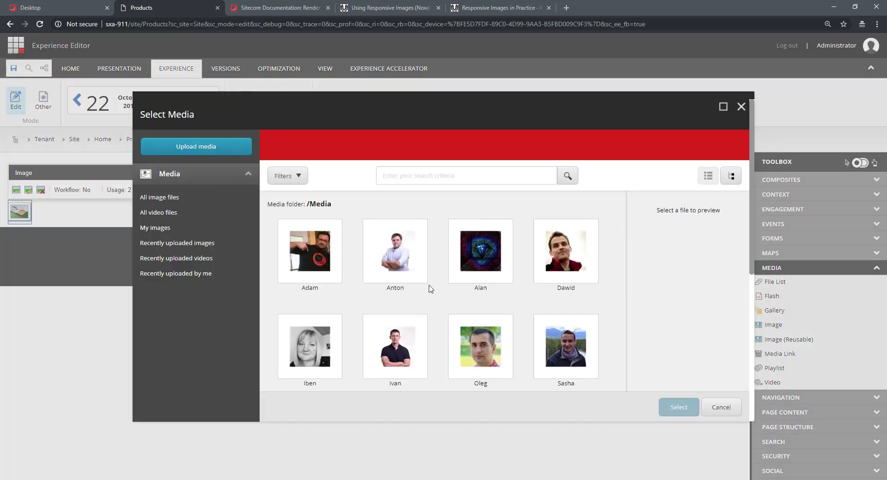
pyautogui.scroll(-4, 430, 288)
pyautogui.click(563, 266)
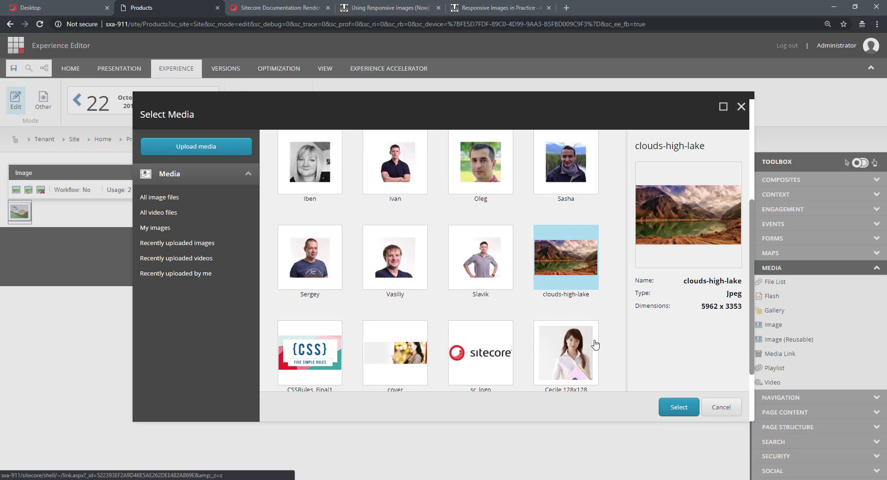
pyautogui.click(678, 408)
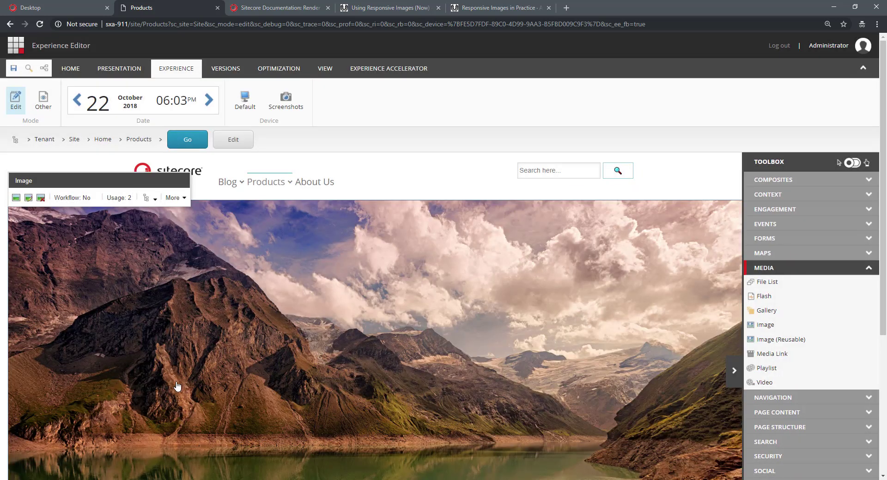
# Save the Products page and collapse the Toolbox to widen the page.
pyautogui.scroll(-5, 492, 352)
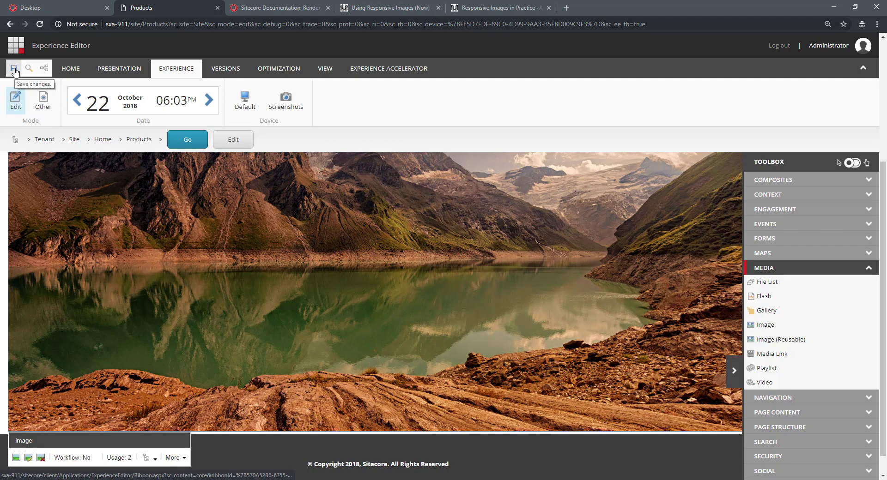
pyautogui.click(14, 70)
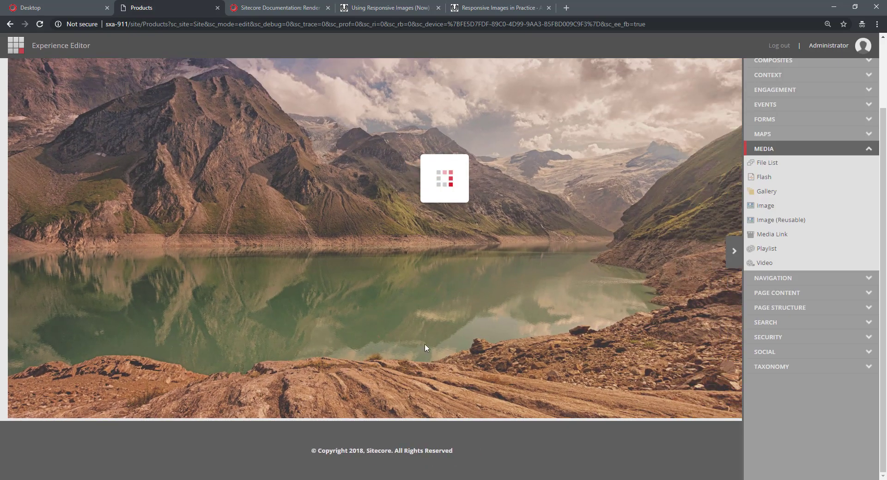
pyautogui.scroll(-1, 312, 368)
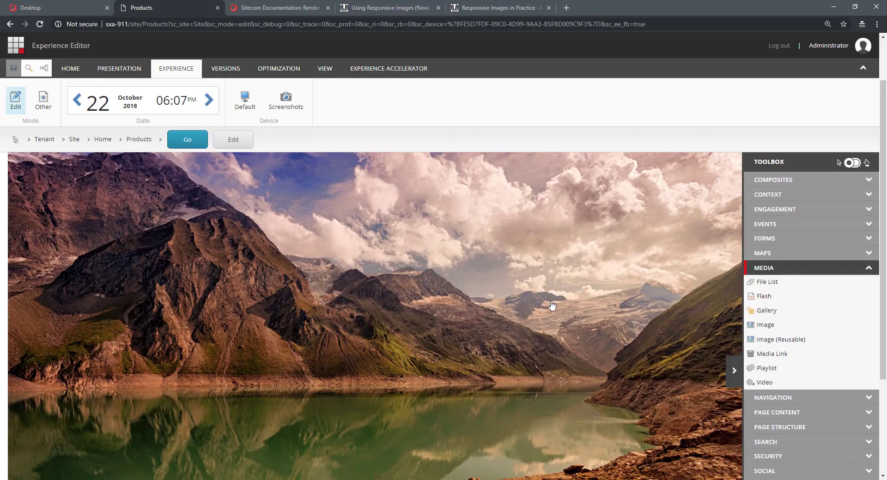
pyautogui.click(732, 383)
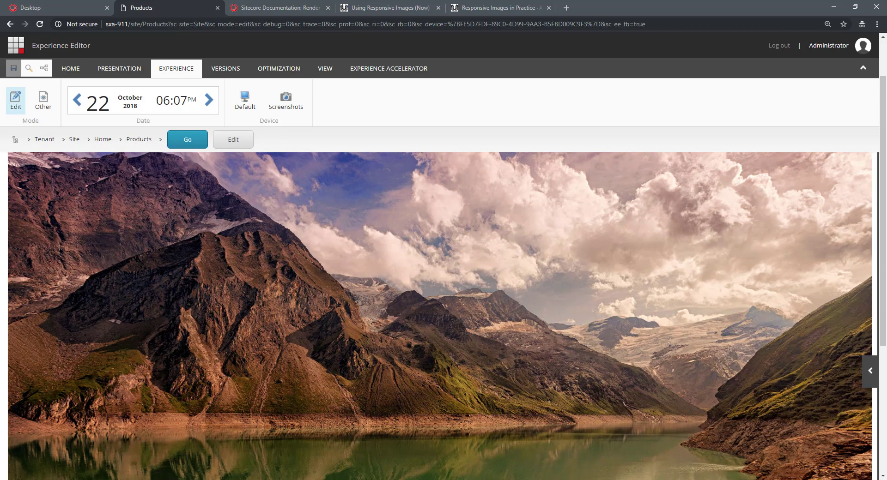
pyautogui.click(192, 479)
pyautogui.click(143, 445)
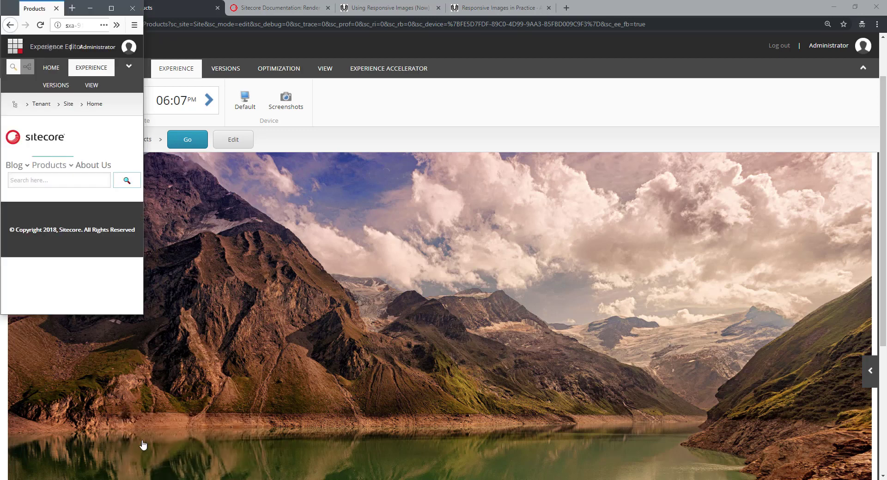
pyautogui.click(192, 479)
pyautogui.click(237, 459)
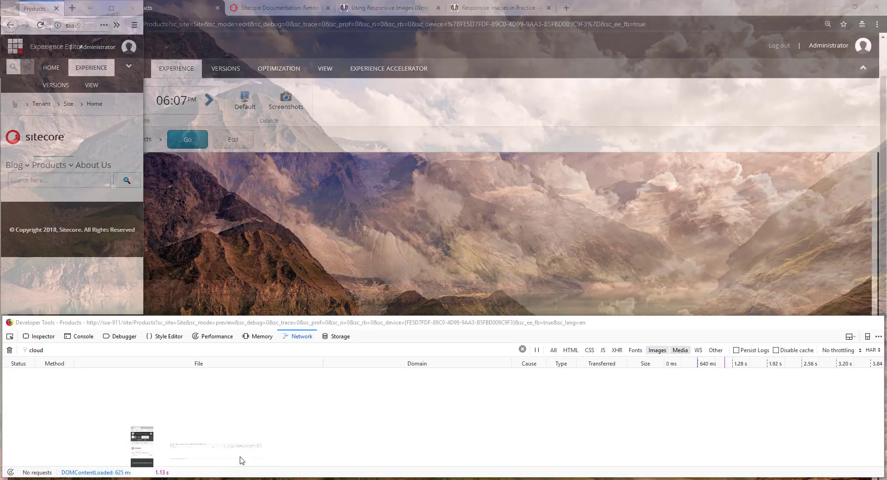
pyautogui.click(57, 269)
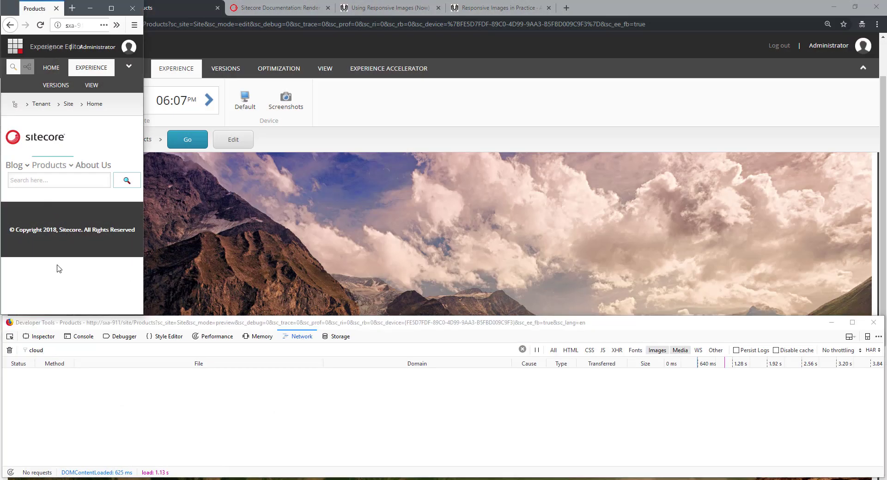
pyautogui.press('F5')
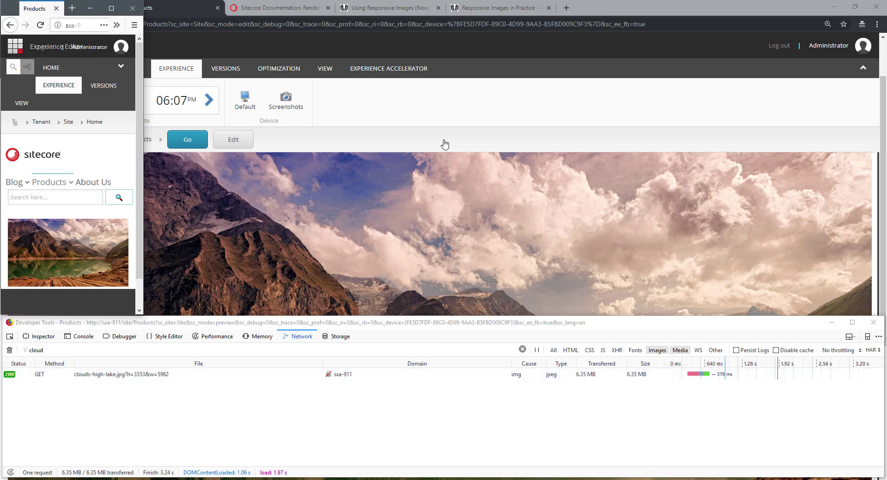
pyautogui.click(458, 139)
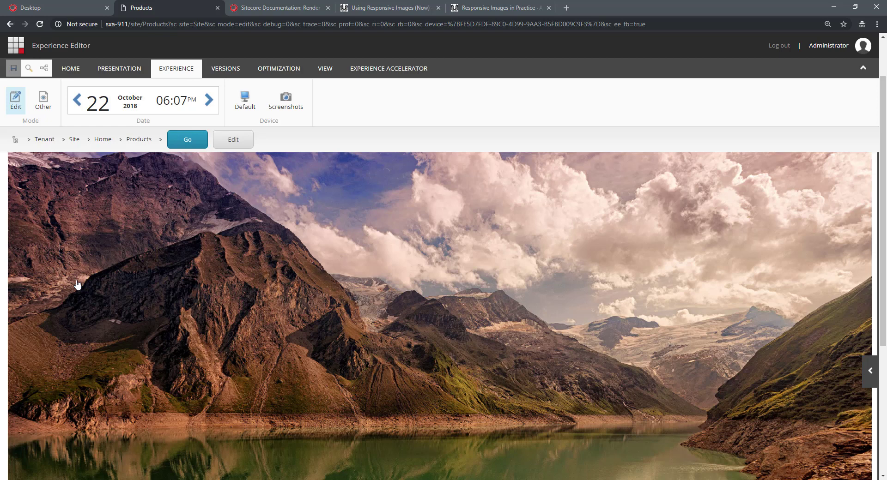
# Switch the lake image component to the Responsive Image variant and save the Products page.
pyautogui.scroll(2, 235, 277)
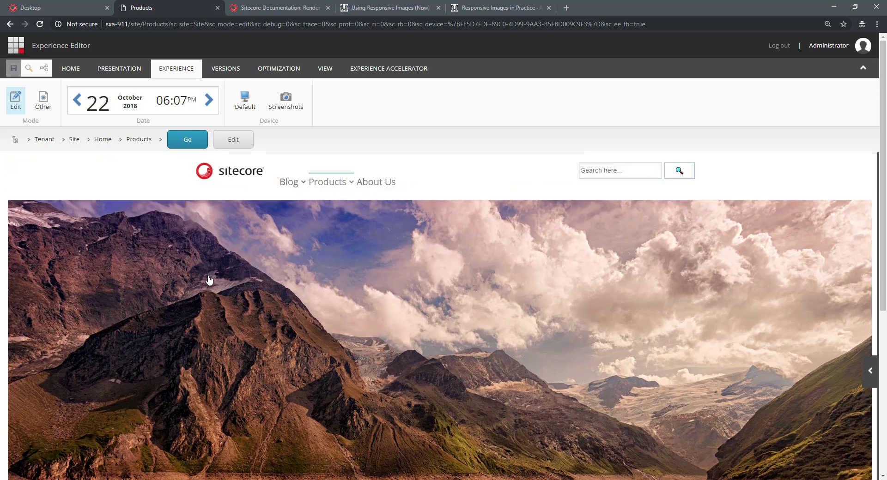
pyautogui.click(6, 246)
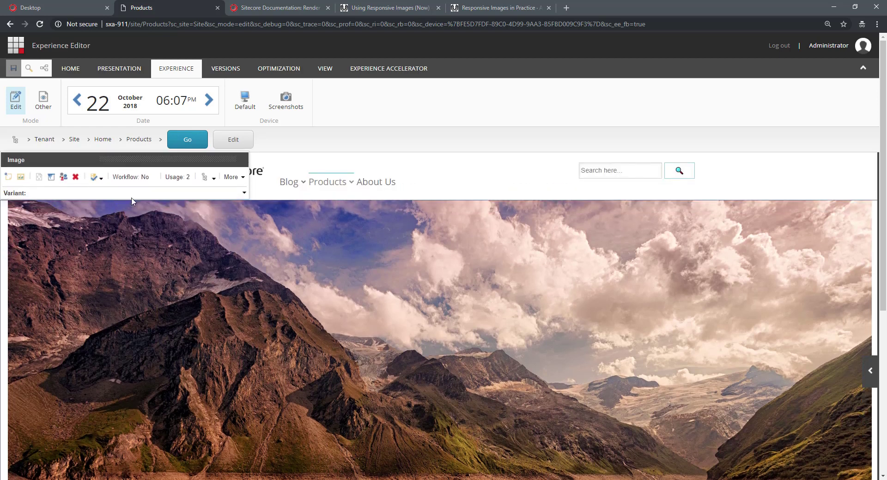
pyautogui.click(144, 194)
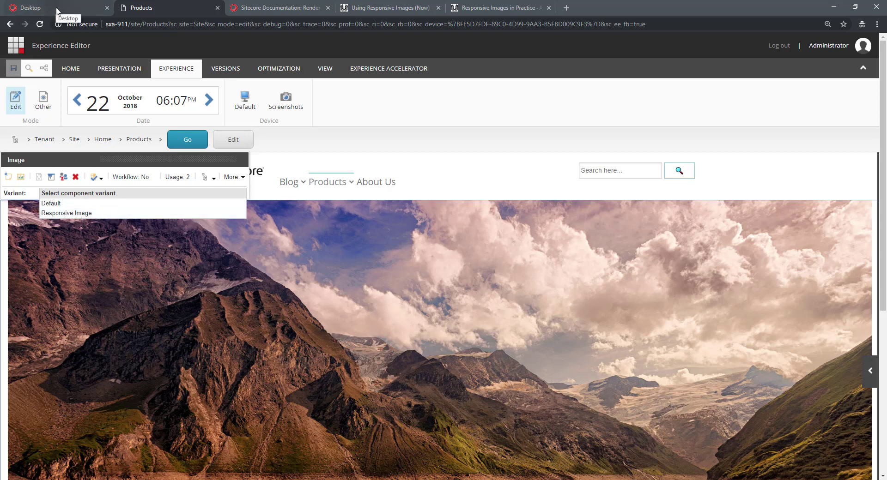
pyautogui.click(78, 214)
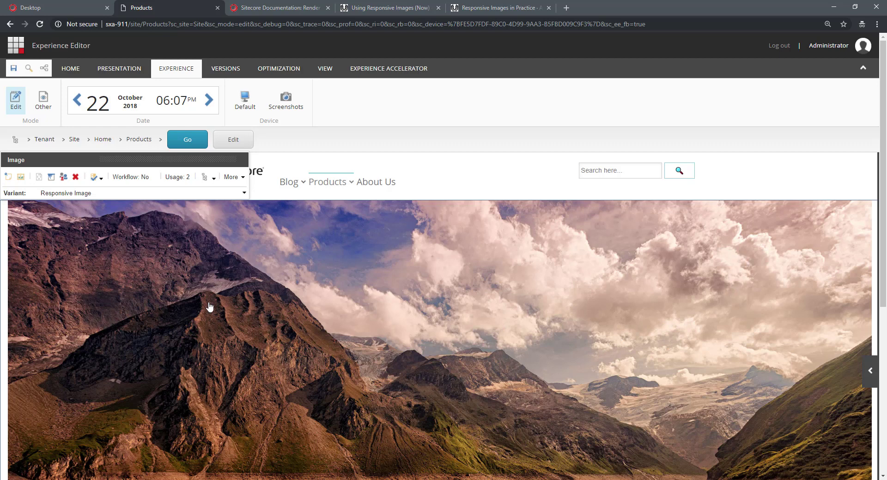
pyautogui.click(303, 319)
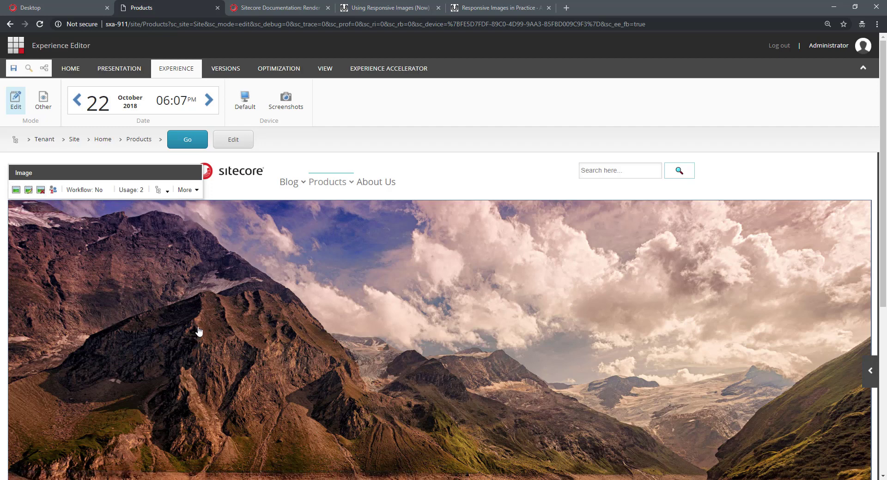
pyautogui.click(14, 67)
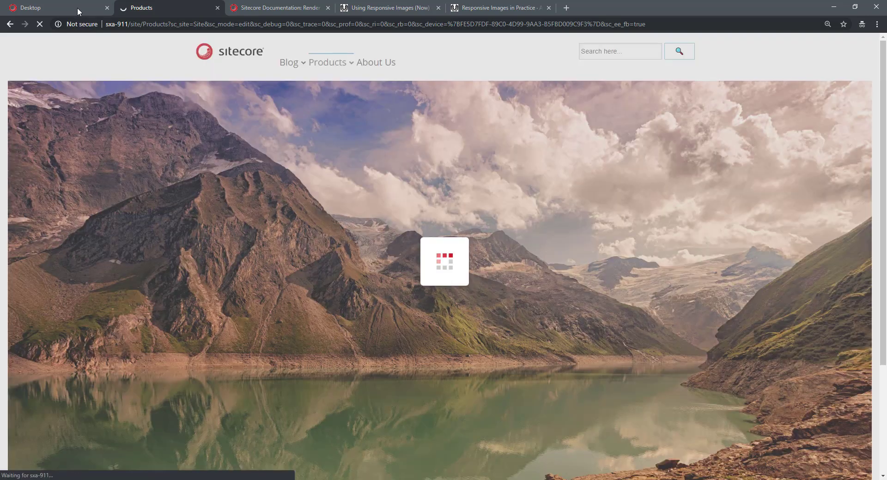
# Open Responsive Image > Image field item, showing widths 280,440,800,1000,1600,3000 and default size 280.
pyautogui.click(76, 7)
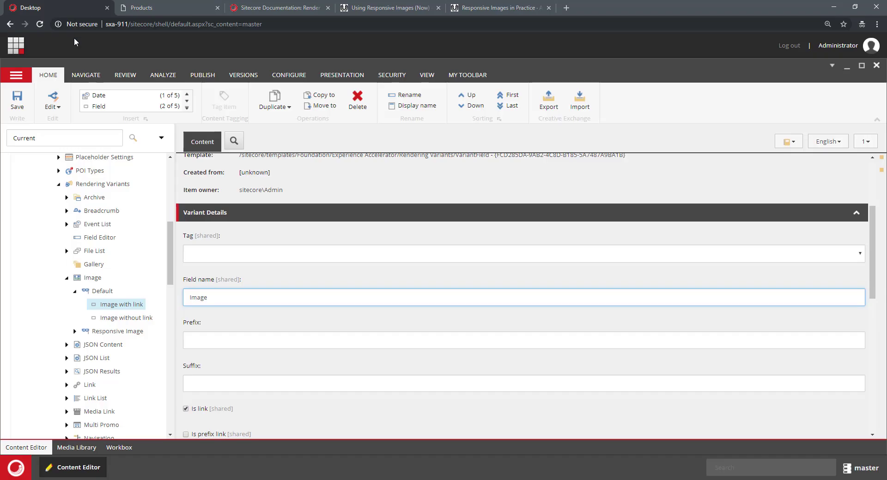
pyautogui.click(74, 291)
pyautogui.click(74, 304)
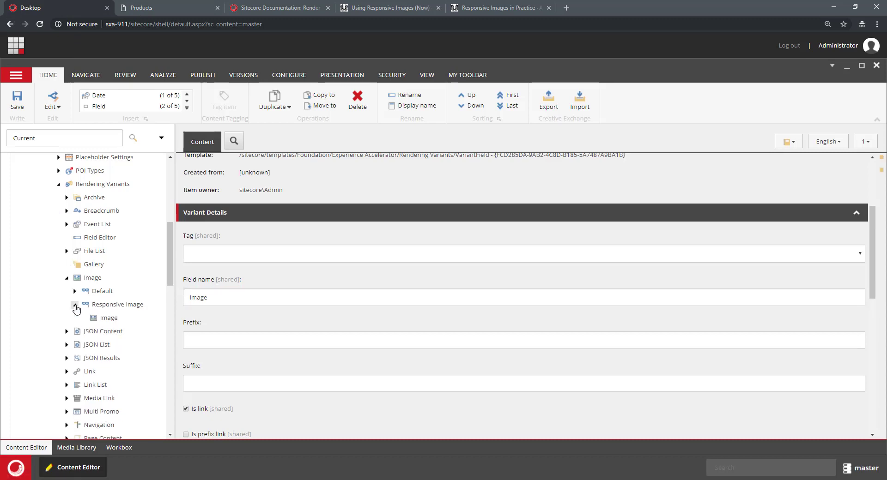
pyautogui.click(109, 319)
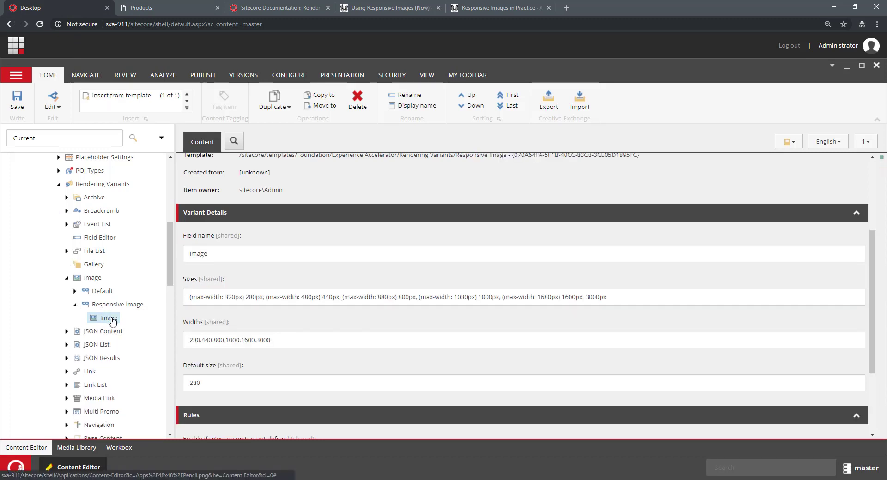
pyautogui.scroll(3, 391, 300)
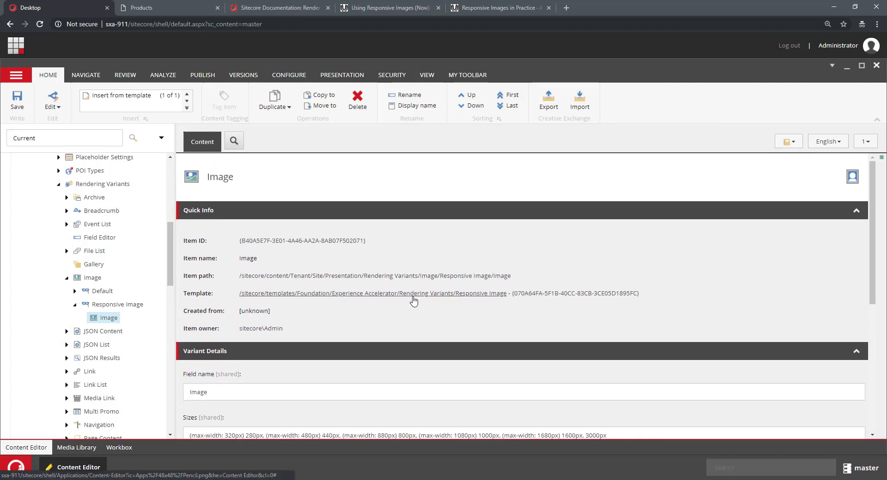
pyautogui.rightClick(115, 307)
pyautogui.moveTo(152, 299)
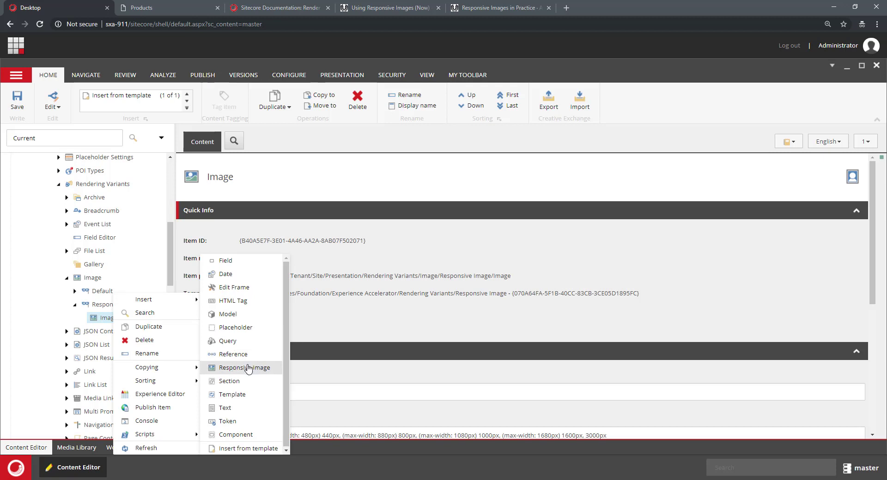
pyautogui.click(379, 317)
pyautogui.doubleClick(220, 395)
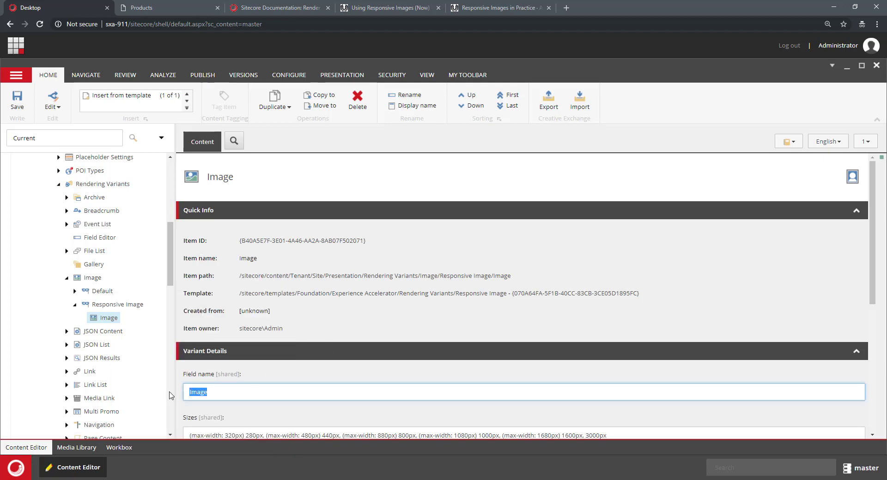
pyautogui.scroll(-3, 291, 372)
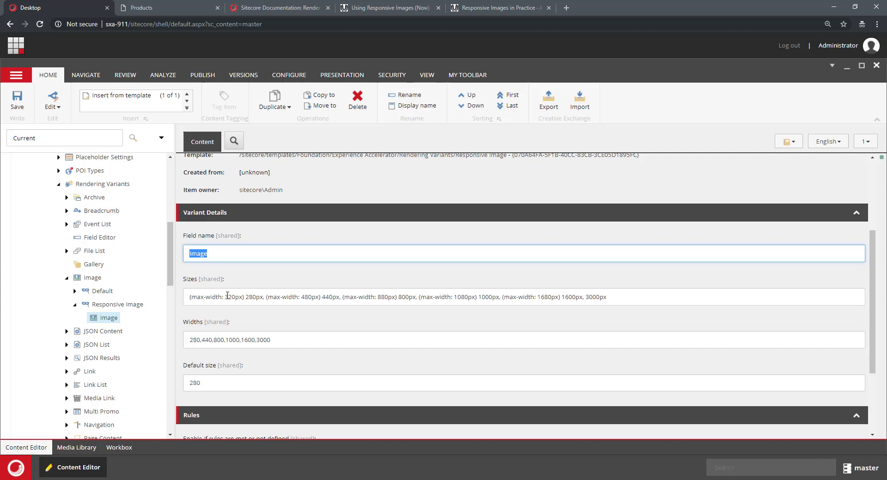
pyautogui.click(228, 299)
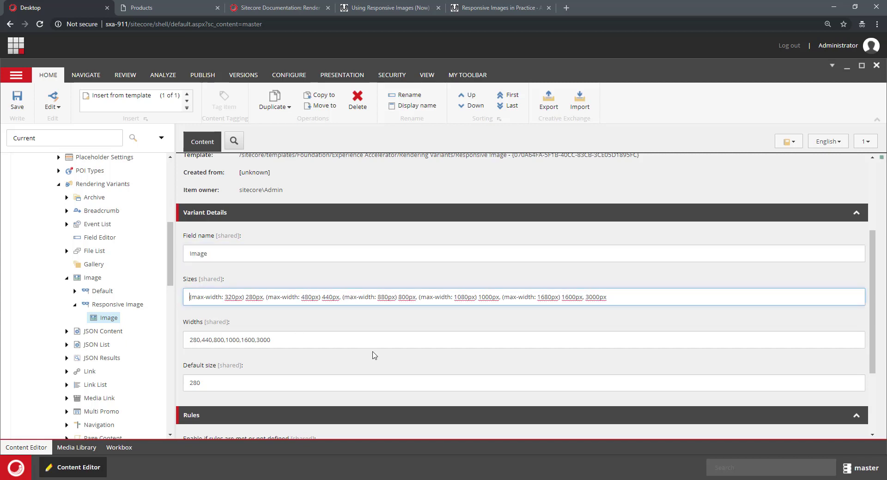
pyautogui.press('Home')
pyautogui.hotkey('ctrl', 'shift', 'Right')
pyautogui.hotkey('ctrl', 'shift', 'Right')
pyautogui.hotkey('ctrl', 'shift', 'Right')
pyautogui.hotkey('shift', 'End')
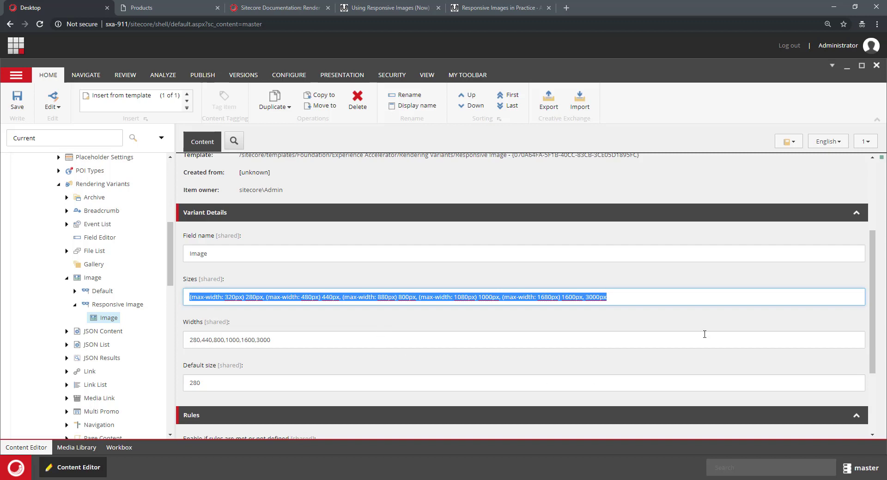
pyautogui.click(656, 296)
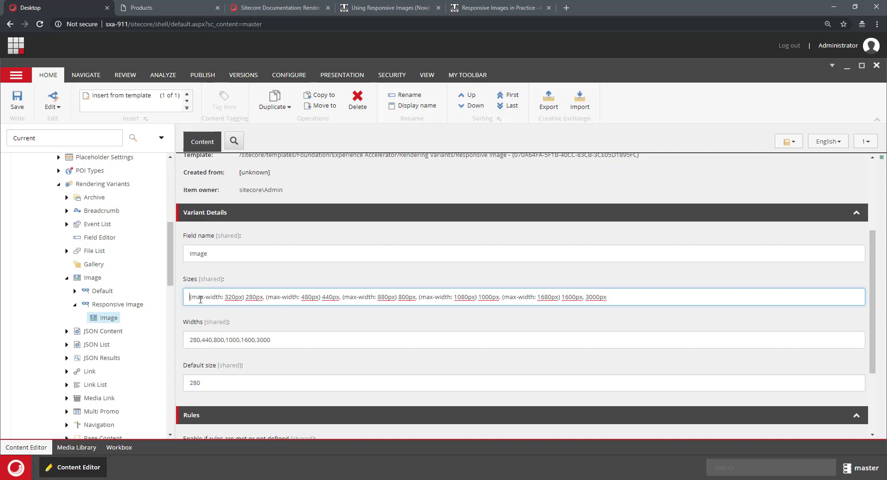
pyautogui.moveTo(190, 298); pyautogui.dragTo(239, 299)
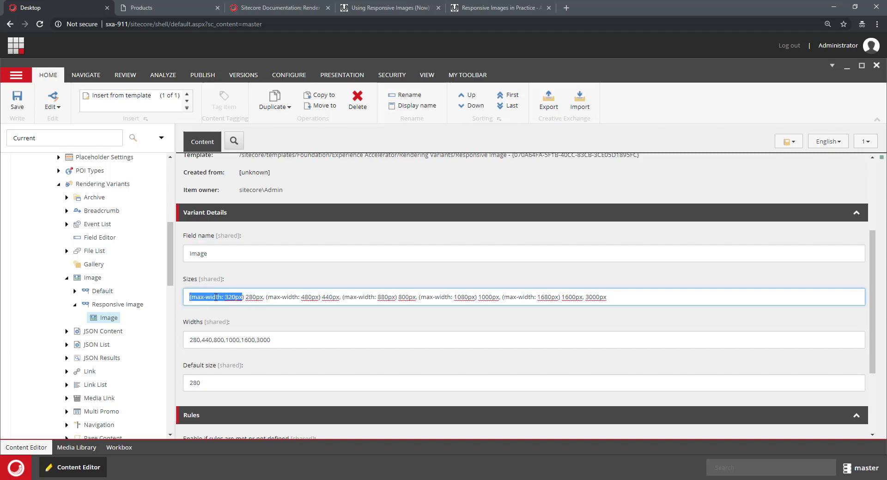
pyautogui.click(246, 298)
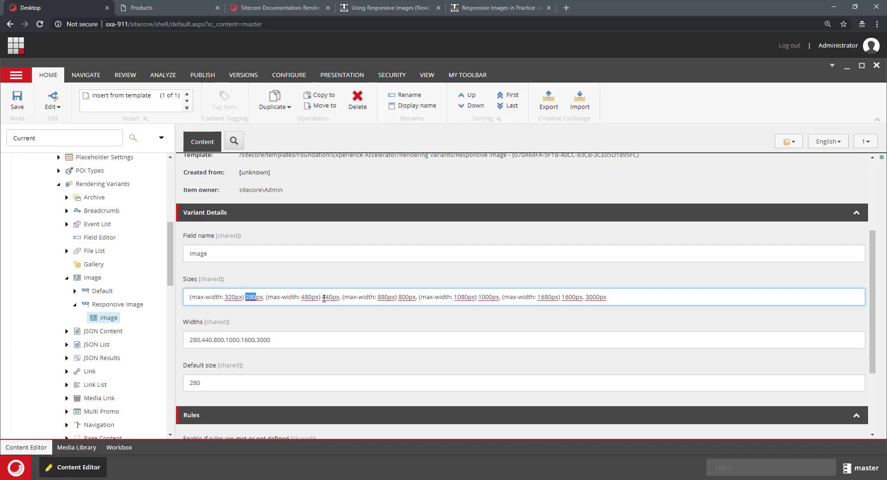
pyautogui.moveTo(333, 298); pyautogui.dragTo(330, 300)
pyautogui.moveTo(641, 298); pyautogui.dragTo(137, 292)
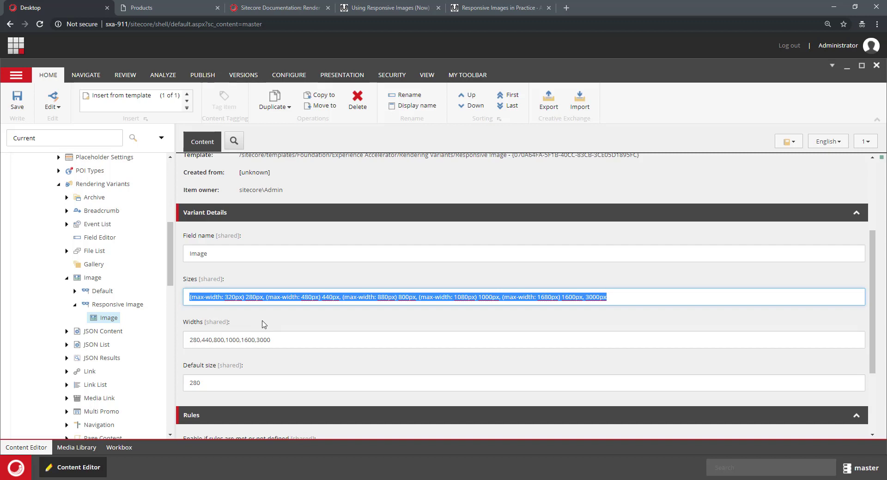
pyautogui.click(686, 298)
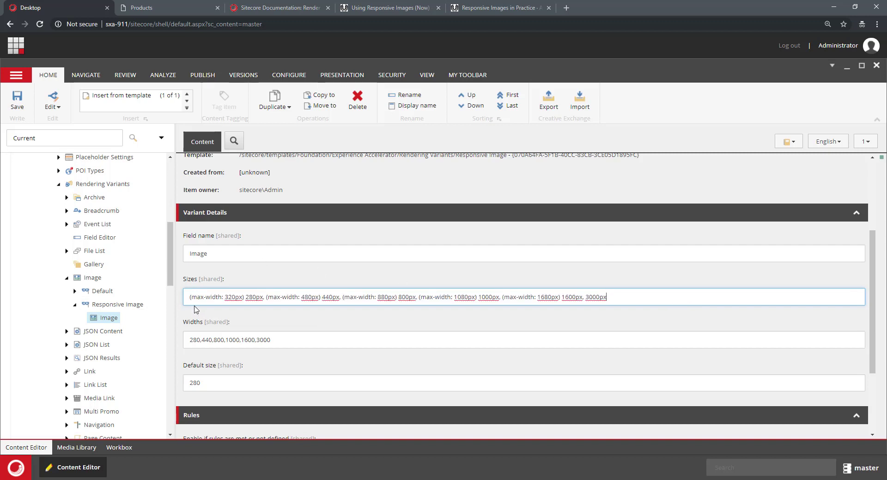
# Review the Widths value 280,440,800,1000,1600,3000 without changing it.
pyautogui.moveTo(190, 342); pyautogui.dragTo(301, 342)
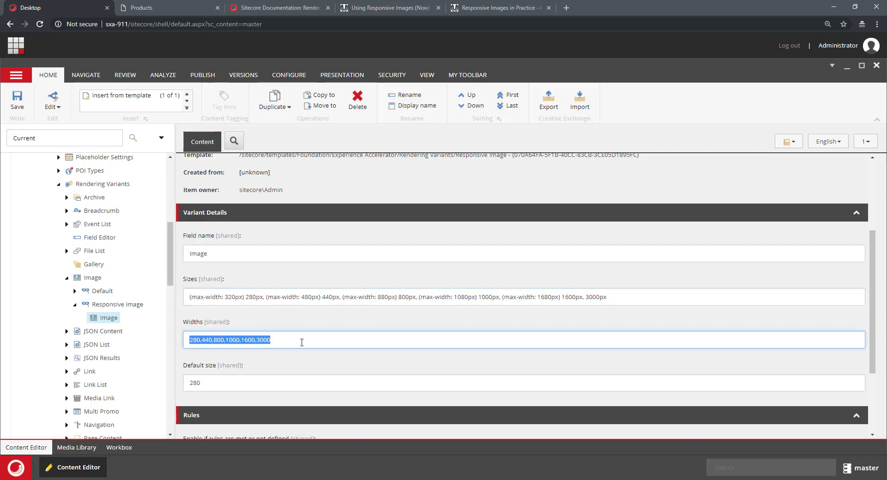
pyautogui.click(302, 342)
pyautogui.click(256, 341)
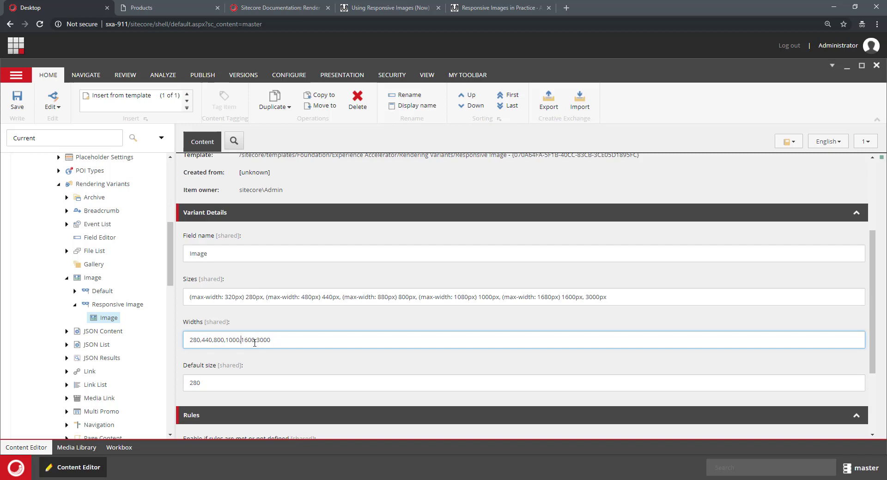
pyautogui.click(289, 343)
pyautogui.moveTo(289, 344); pyautogui.dragTo(185, 345)
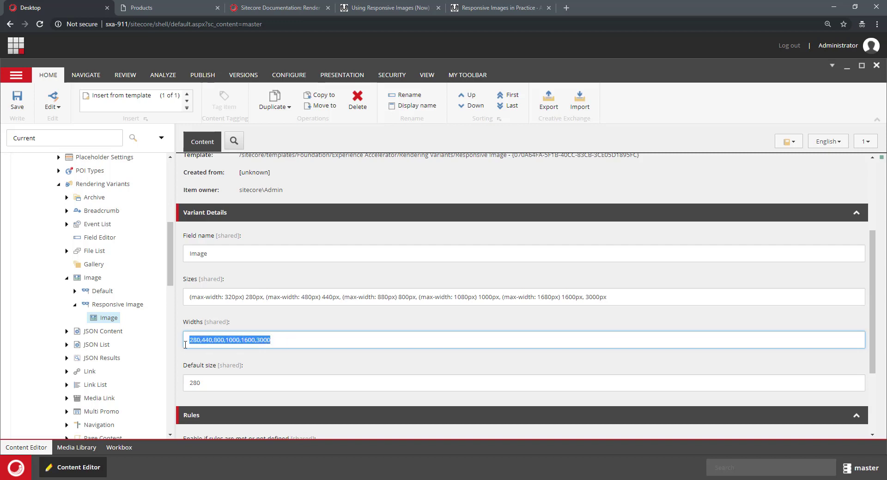
pyautogui.click(300, 340)
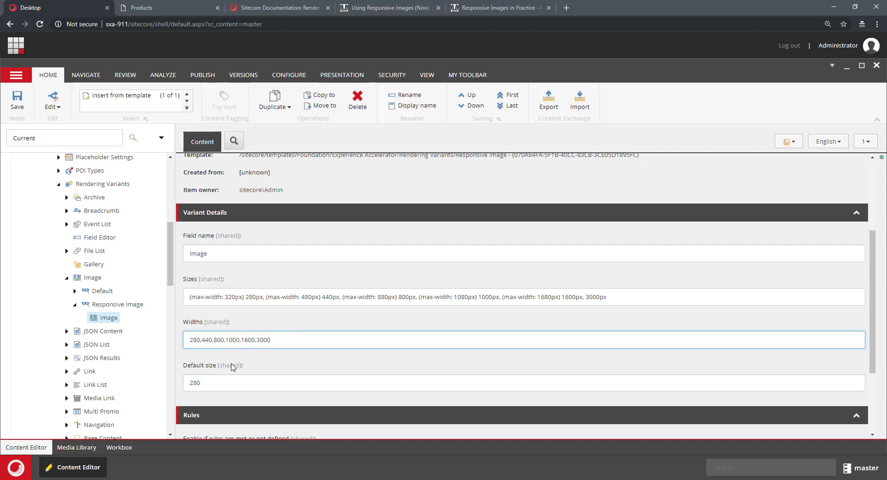
# Review the Default size value 280, leaving it unchanged.
pyautogui.doubleClick(185, 388)
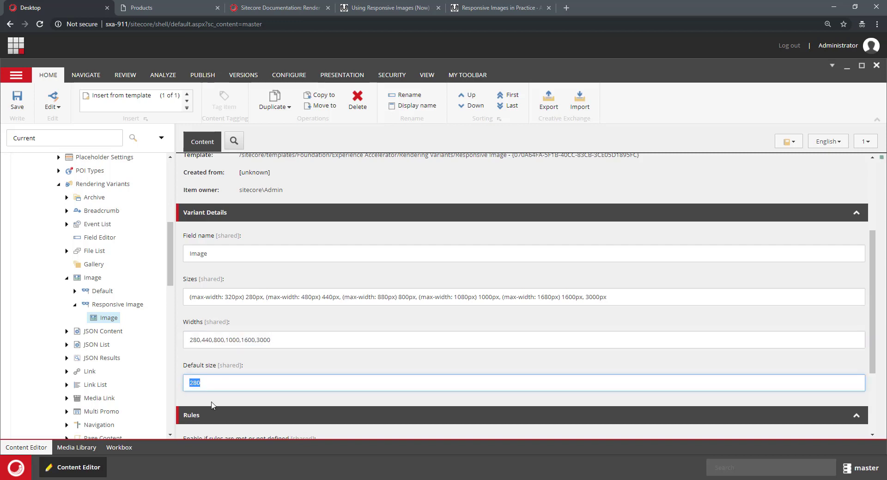
pyautogui.press('Right')
pyautogui.moveTo(192, 384); pyautogui.dragTo(221, 388)
pyautogui.click(222, 388)
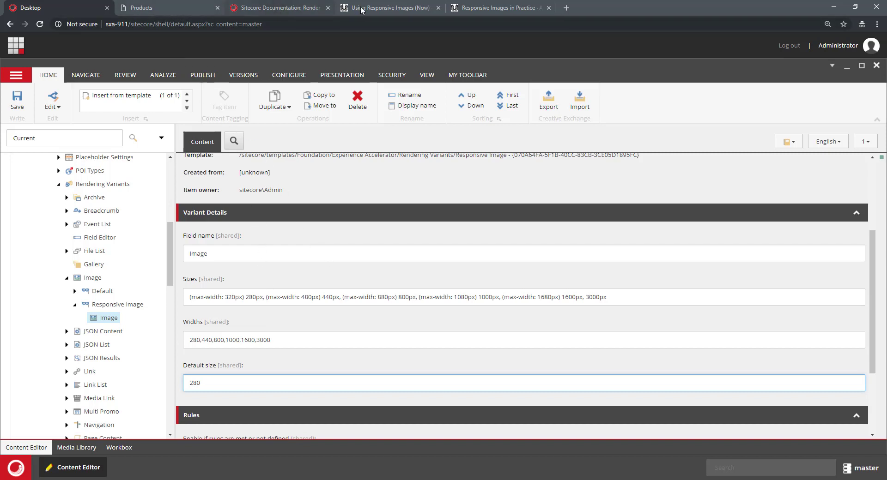
# In the Using Responsive Images article, highlight the uswnt-480.jpg 480w srcset entry.
pyautogui.click(384, 8)
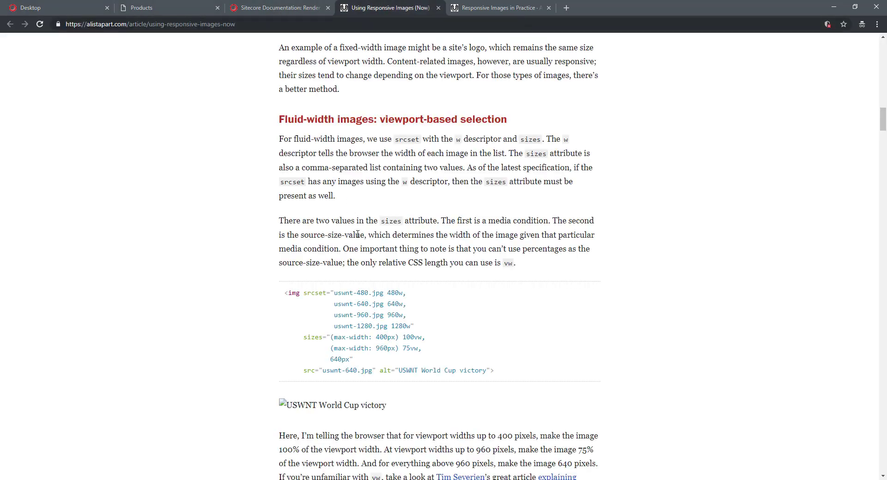
pyautogui.moveTo(259, 24); pyautogui.dragTo(58, 23)
pyautogui.click(408, 193)
pyautogui.moveTo(335, 293); pyautogui.dragTo(382, 295)
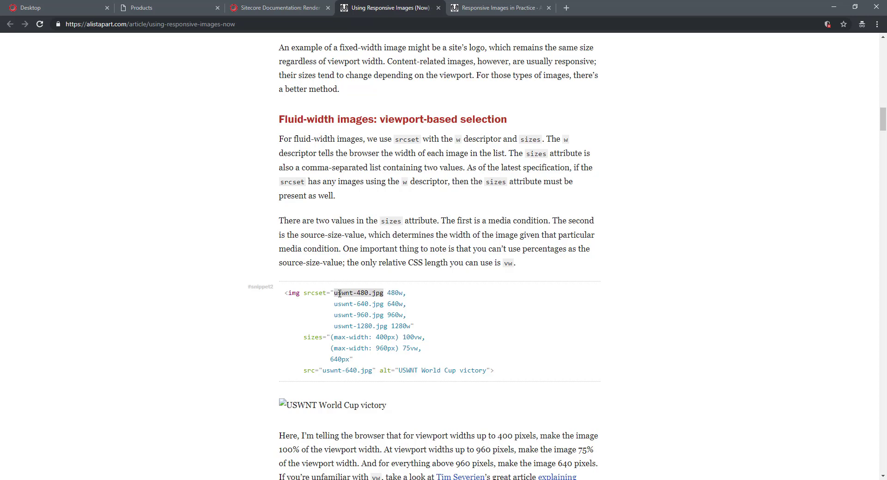
pyautogui.moveTo(389, 295); pyautogui.dragTo(402, 294)
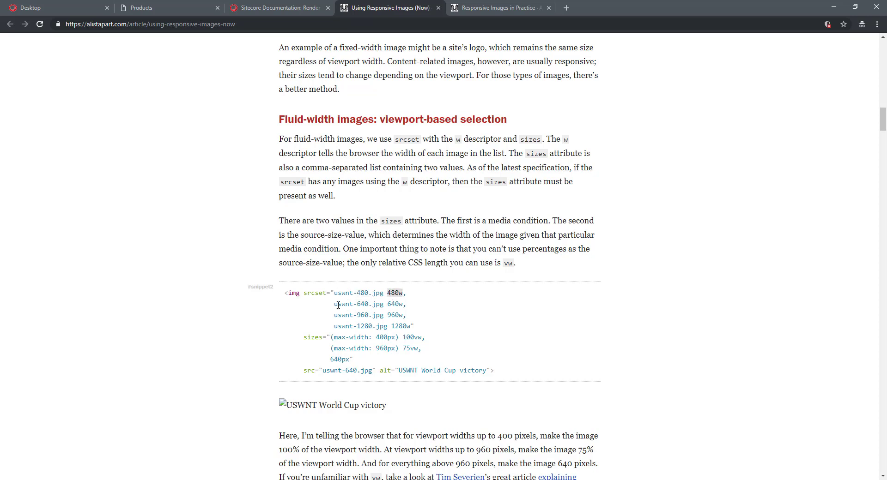
pyautogui.click(403, 305)
# Highlight the example's sizes values and uswnt-640.jpg fallback src, then return to the Content Editor.
pyautogui.moveTo(330, 339); pyautogui.dragTo(351, 360)
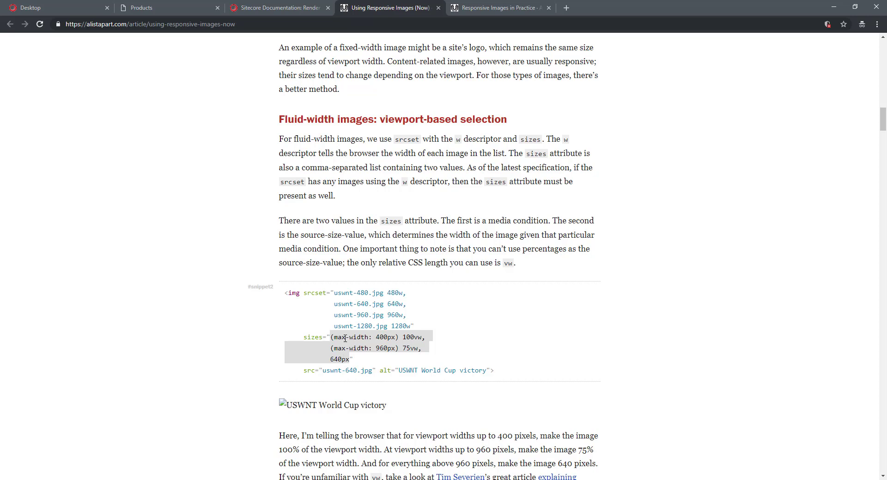
pyautogui.click(324, 372)
pyautogui.moveTo(324, 372); pyautogui.dragTo(373, 371)
pyautogui.click(351, 370)
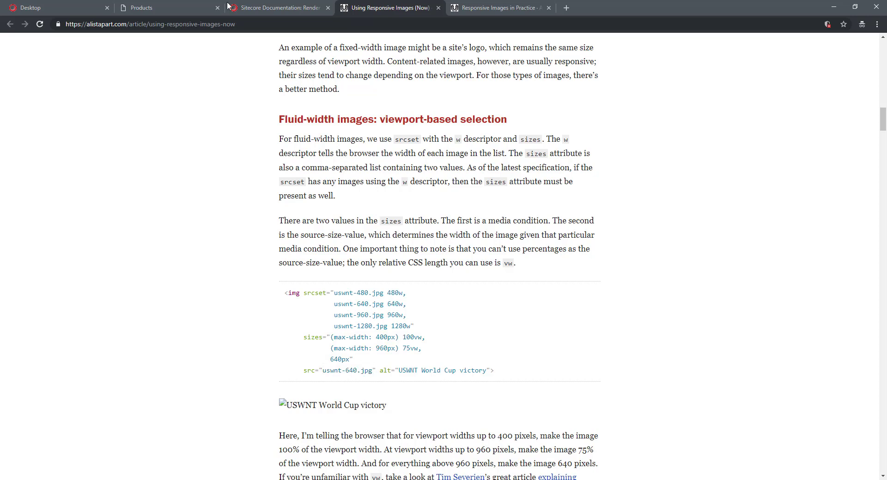
pyautogui.click(60, 7)
# Bring up the narrow Experience Editor Products window and open its image's context menu.
pyautogui.click(203, 380)
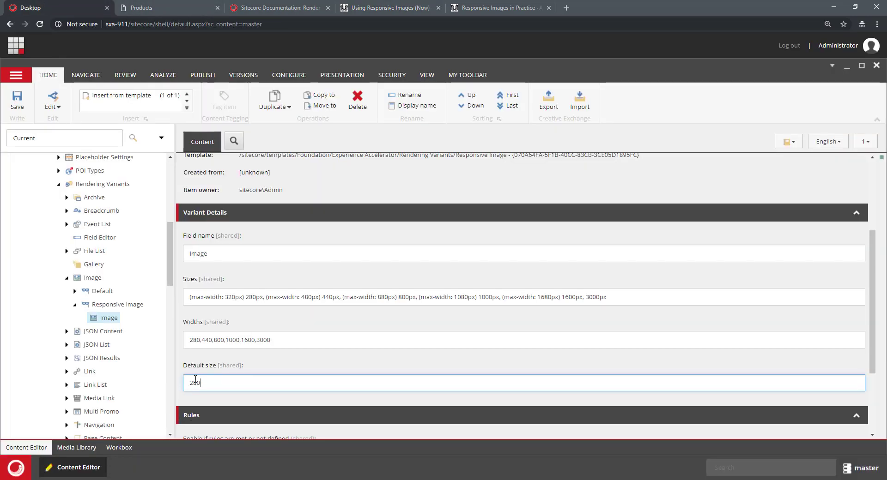
pyautogui.click(197, 10)
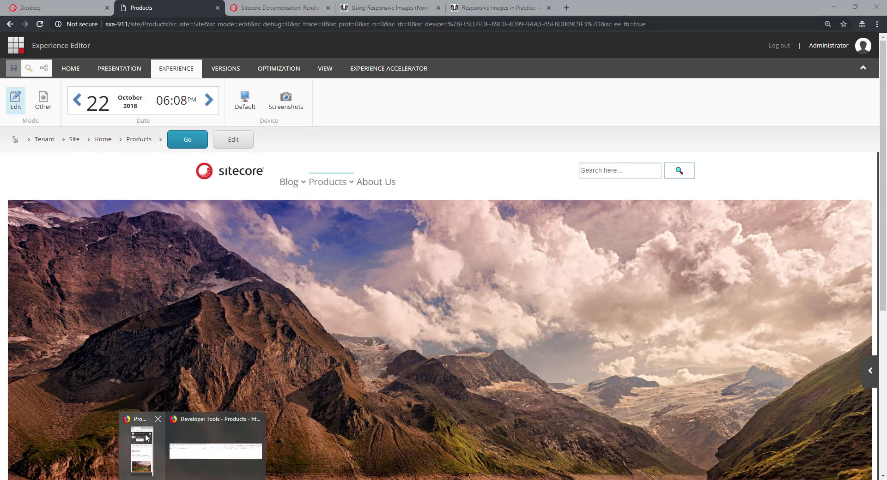
pyautogui.click(136, 432)
pyautogui.rightClick(68, 238)
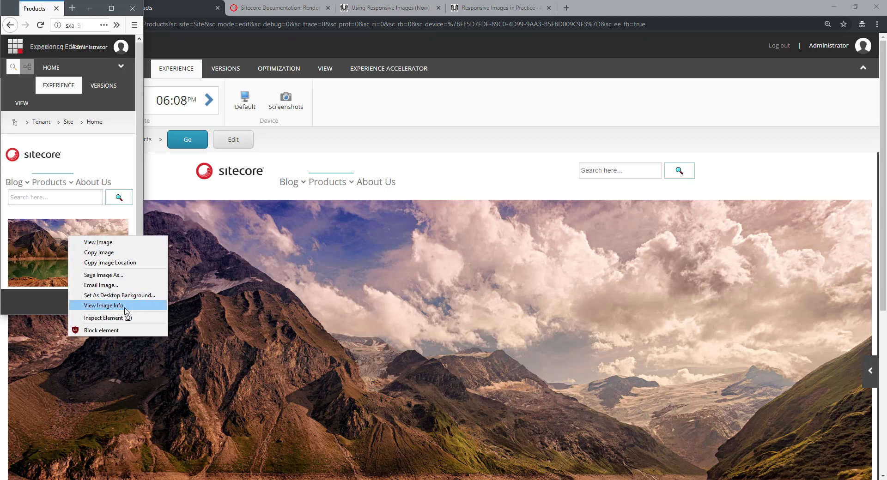
pyautogui.press('Escape')
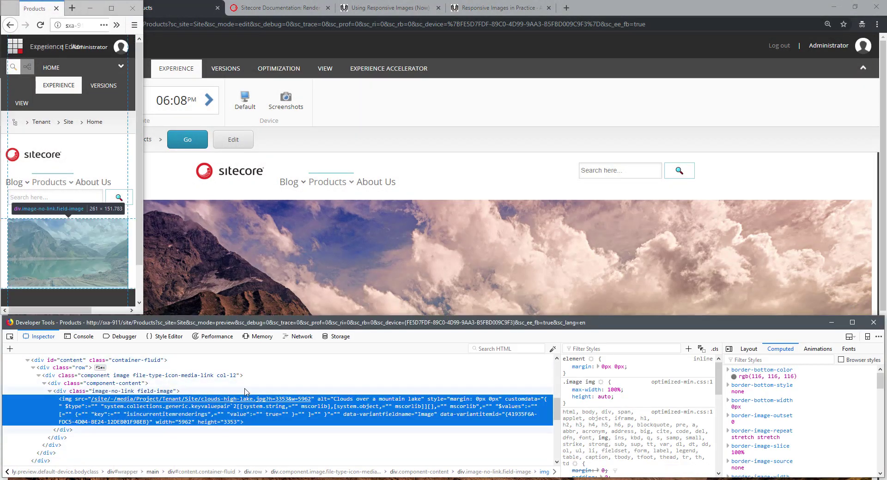
# Reload the small Products preview with F5, then return to the full Experience Editor window.
pyautogui.moveTo(342, 400)
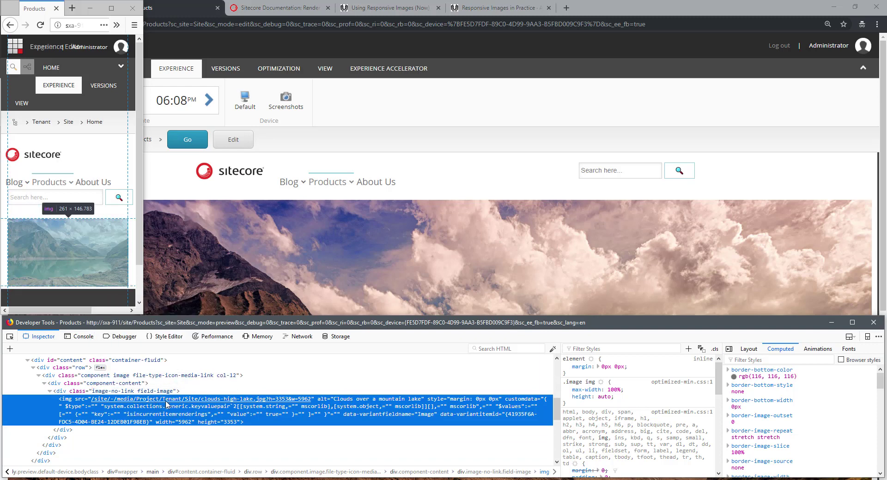
pyautogui.moveTo(174, 402)
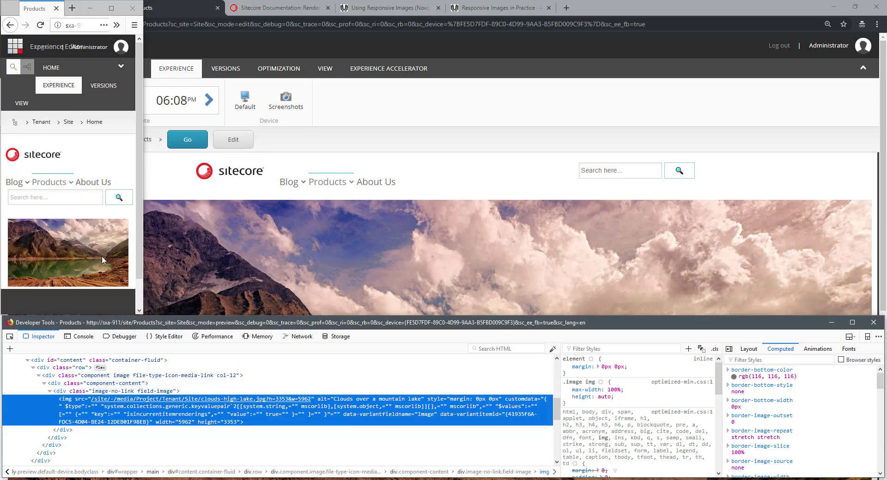
pyautogui.click(123, 217)
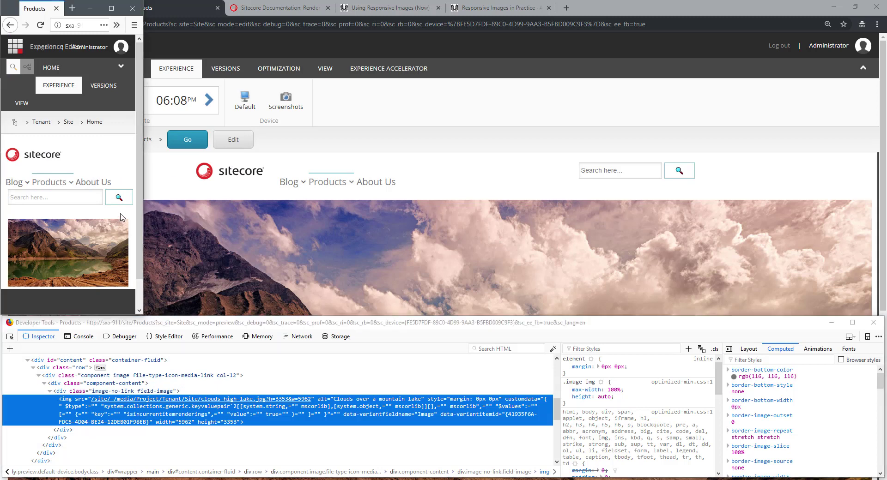
pyautogui.press('F5')
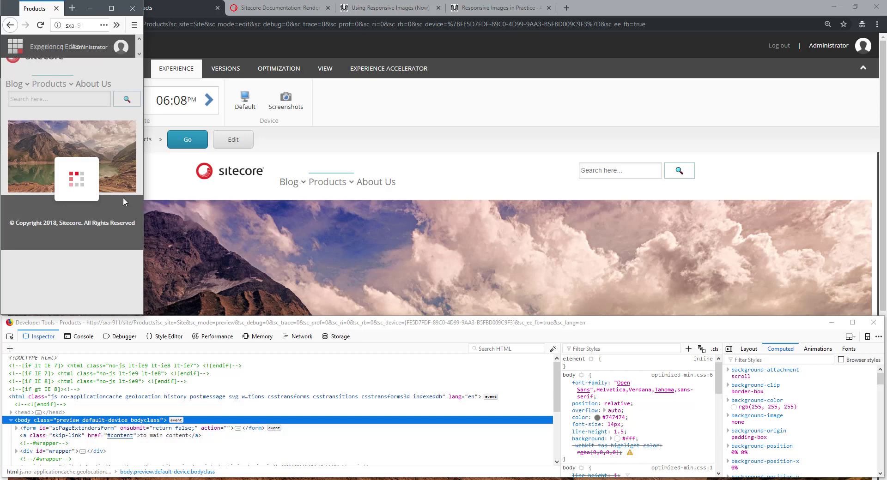
pyautogui.hotkey('alt', 'Tab')
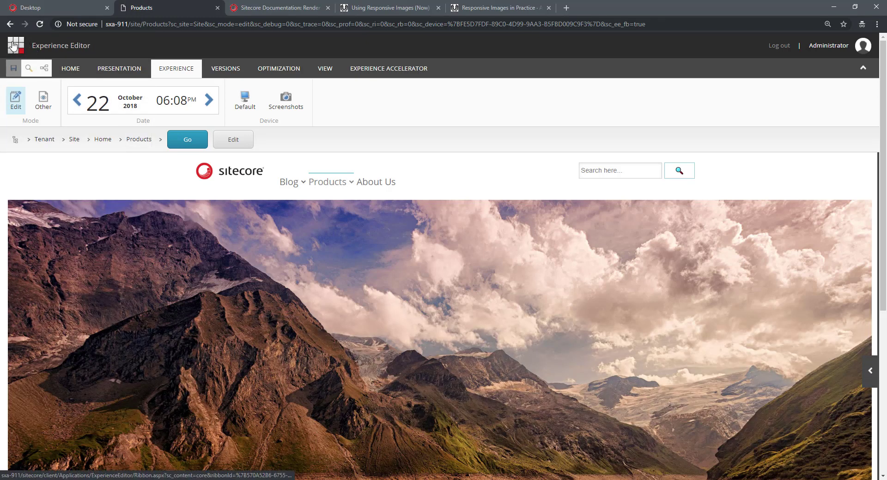
# Inspect the lake thumbnail's img element in Firefox DevTools and enlarge the DevTools panel.
pyautogui.moveTo(198, 461)
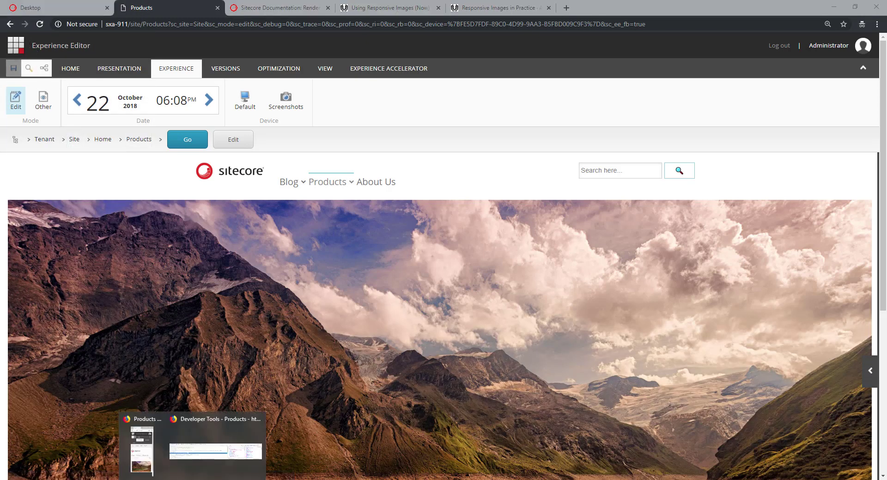
pyautogui.click(146, 457)
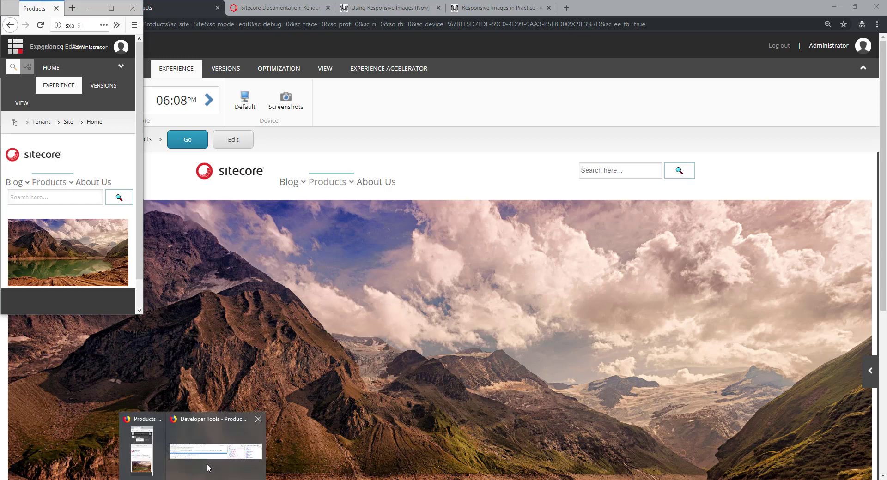
pyautogui.click(208, 452)
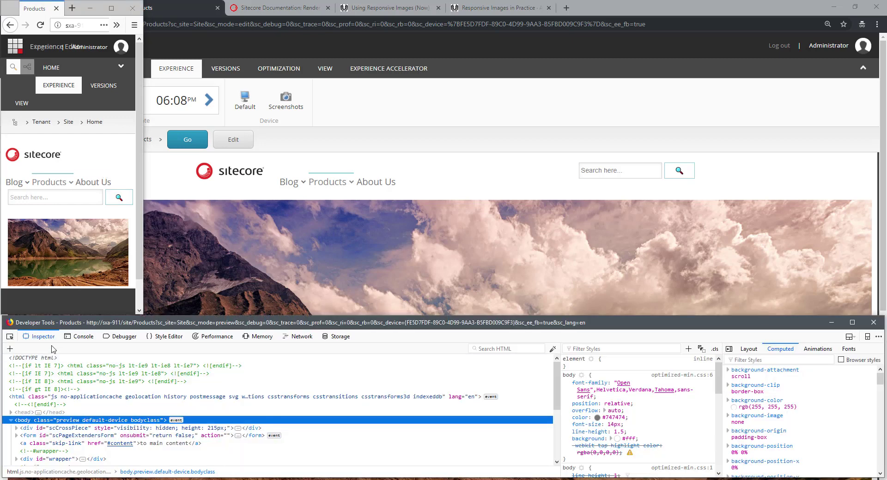
pyautogui.rightClick(72, 238)
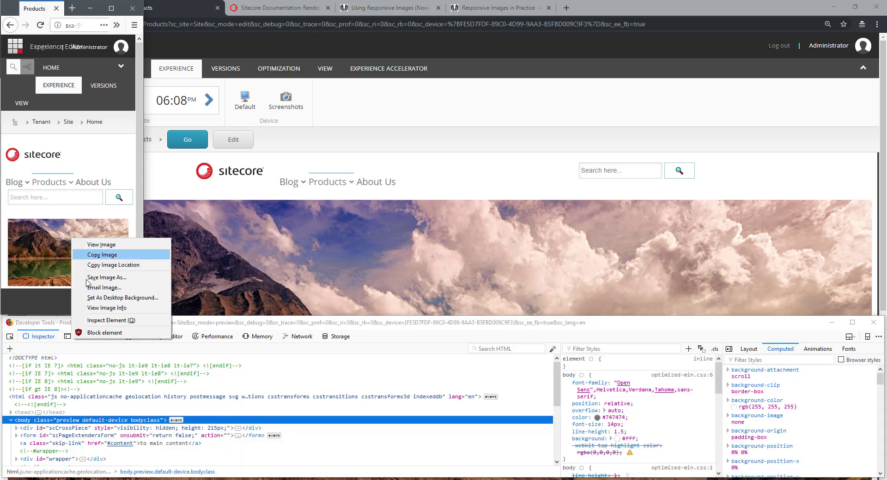
pyautogui.click(107, 320)
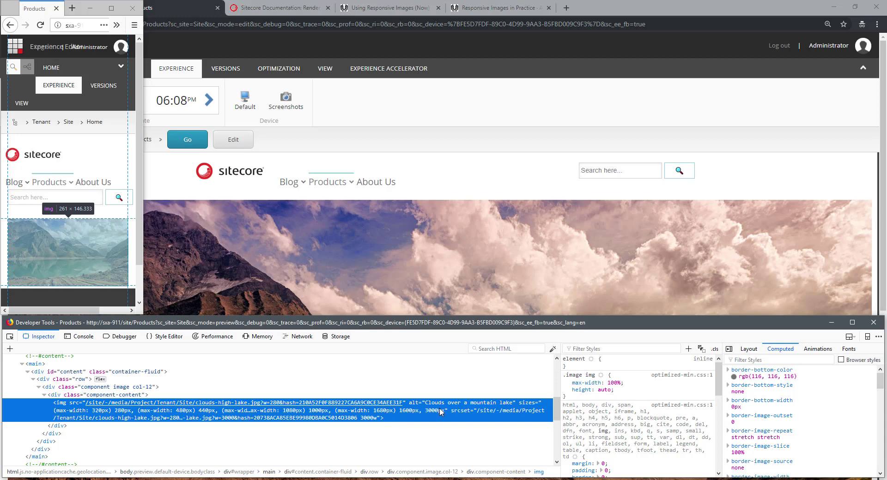
pyautogui.moveTo(384, 318); pyautogui.dragTo(368, 149)
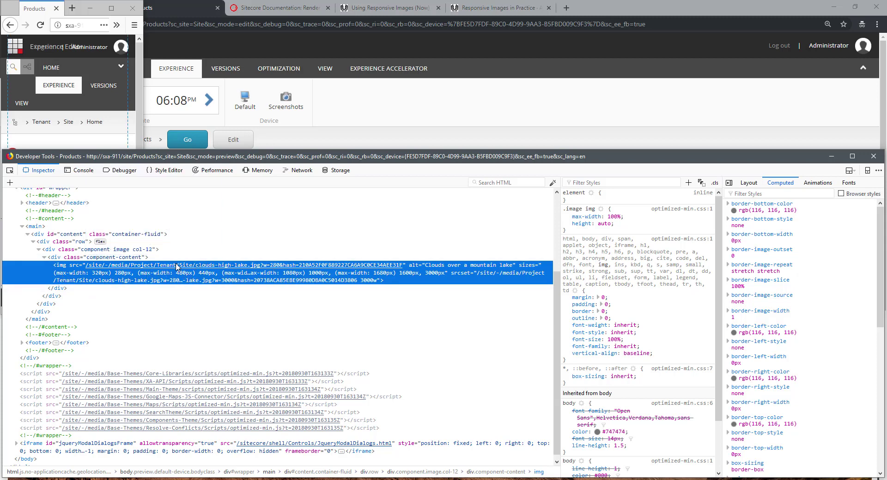
# Review the srcset's clouds-high-lake.jpg URLs from 280w to 3000w, then shrink DevTools.
pyautogui.moveTo(254, 269)
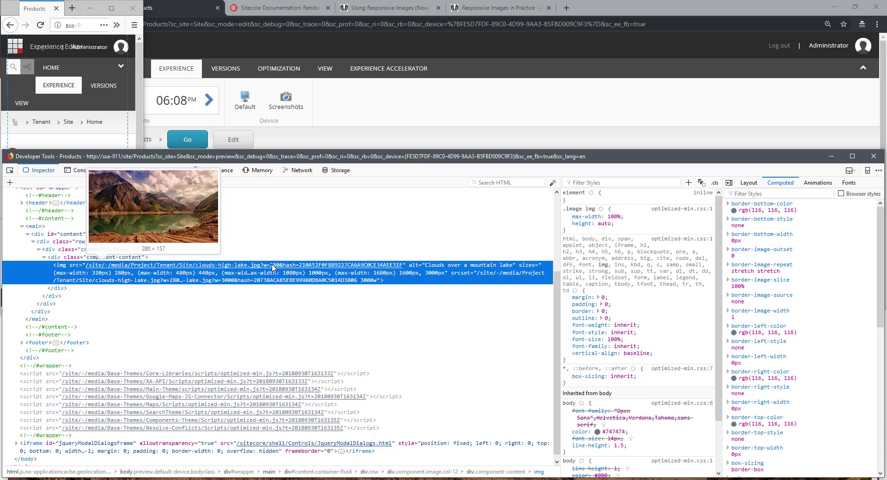
pyautogui.doubleClick(480, 276)
pyautogui.click(304, 278)
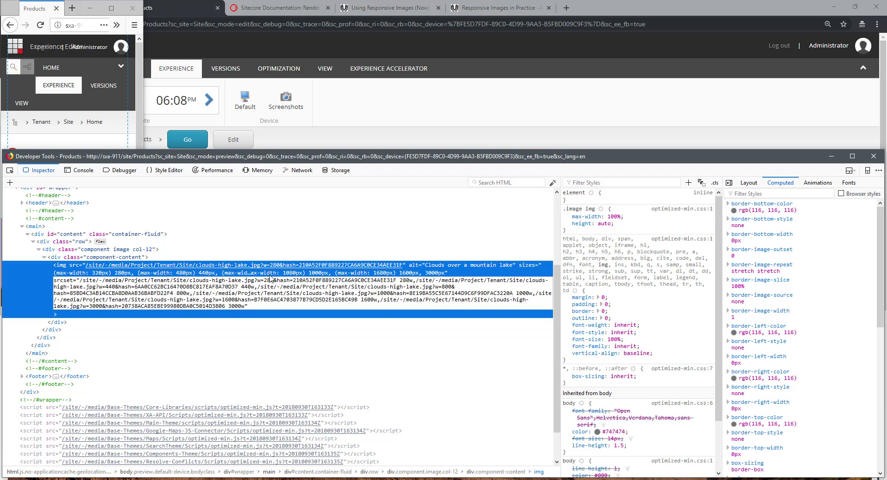
pyautogui.moveTo(79, 280); pyautogui.dragTo(358, 280)
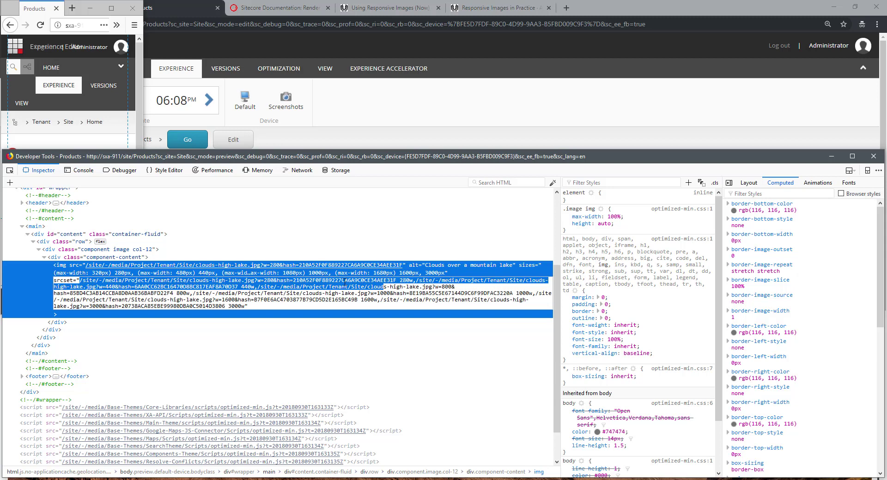
pyautogui.click(238, 287)
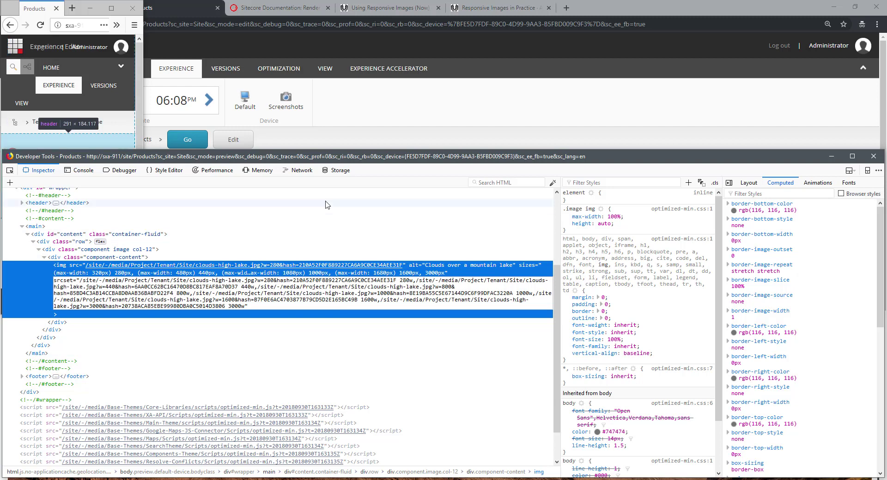
pyautogui.press('Return')
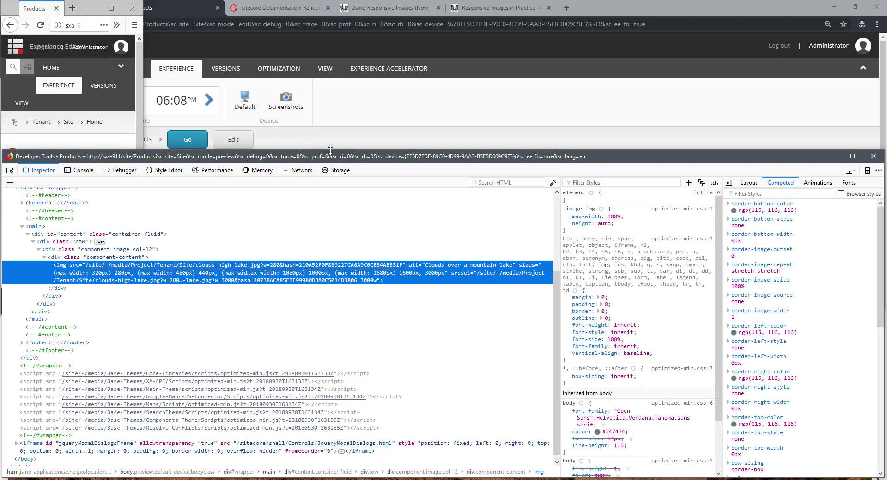
pyautogui.moveTo(333, 149); pyautogui.dragTo(315, 321)
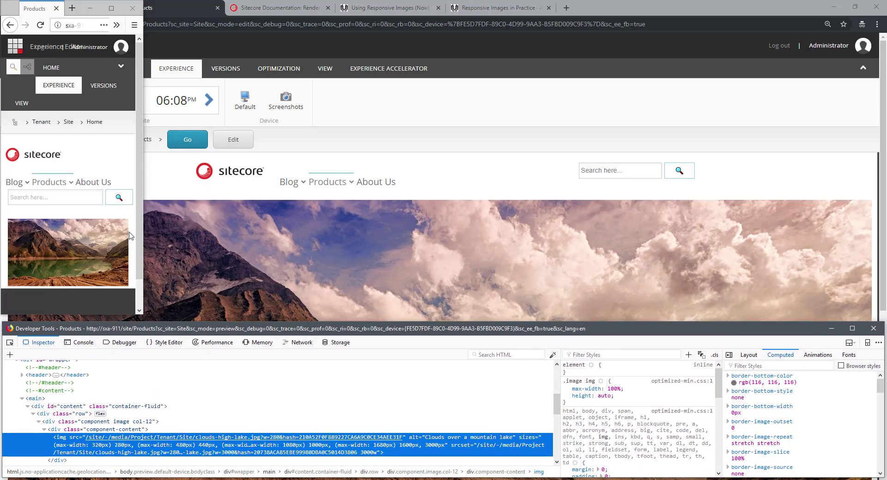
# Reload with the Network tab open and show headers of the single clouds-high-lake.jpg?w=280 request.
pyautogui.click(301, 343)
pyautogui.click(132, 218)
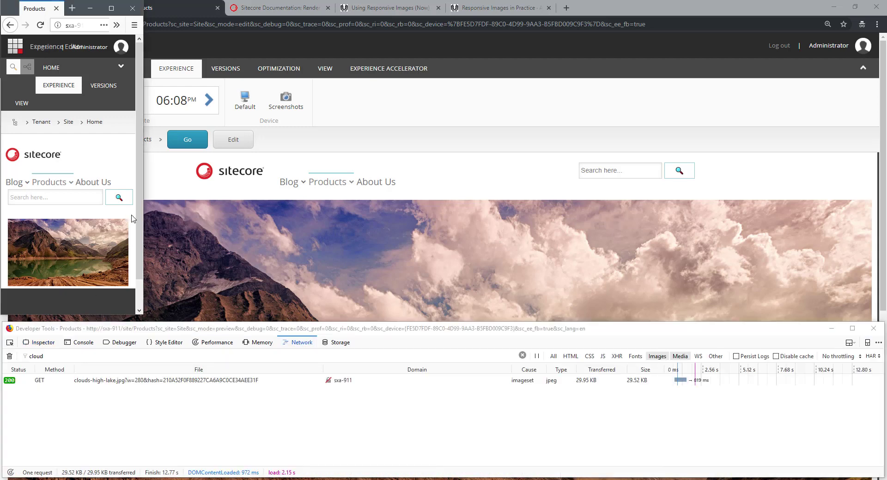
pyautogui.press('F5')
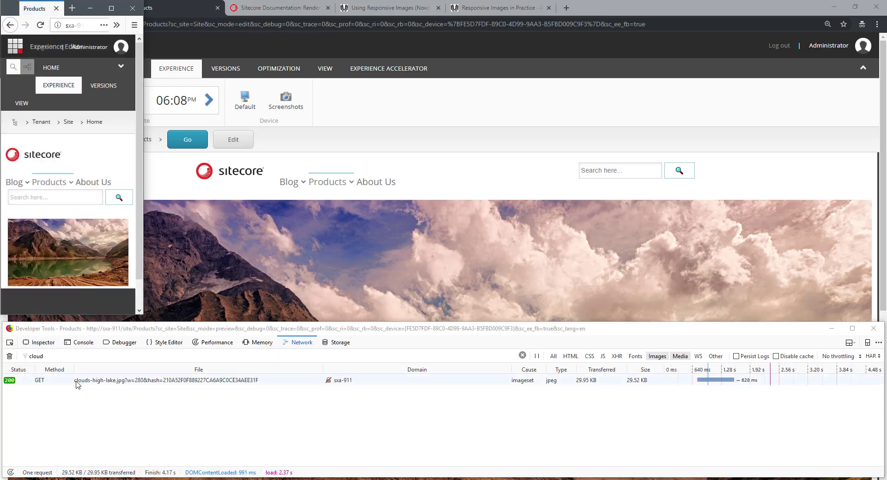
pyautogui.moveTo(95, 385)
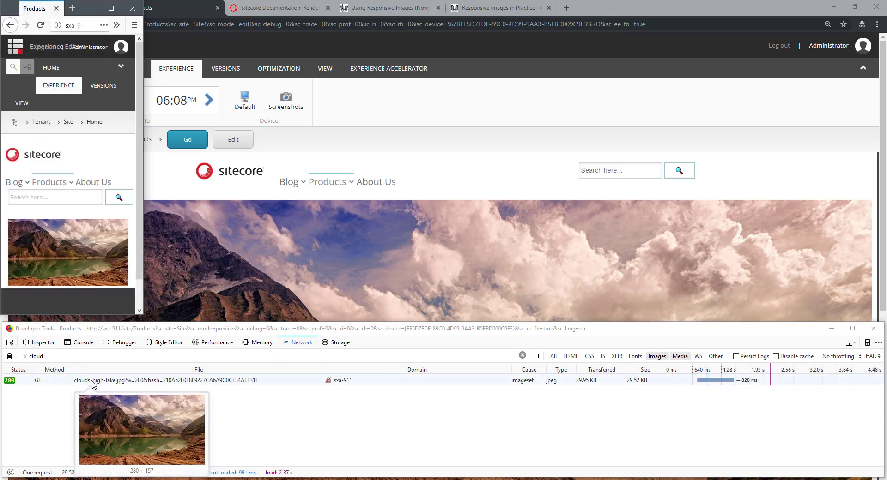
pyautogui.click(141, 380)
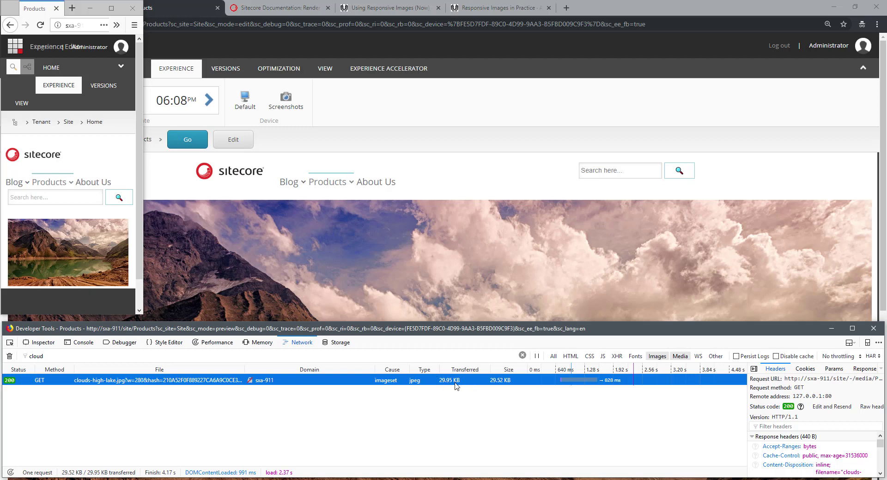
# Widen the Products window step by step until the w=1000 clouds-high-lake.jpg request loads.
pyautogui.moveTo(143, 226); pyautogui.dragTo(186, 232)
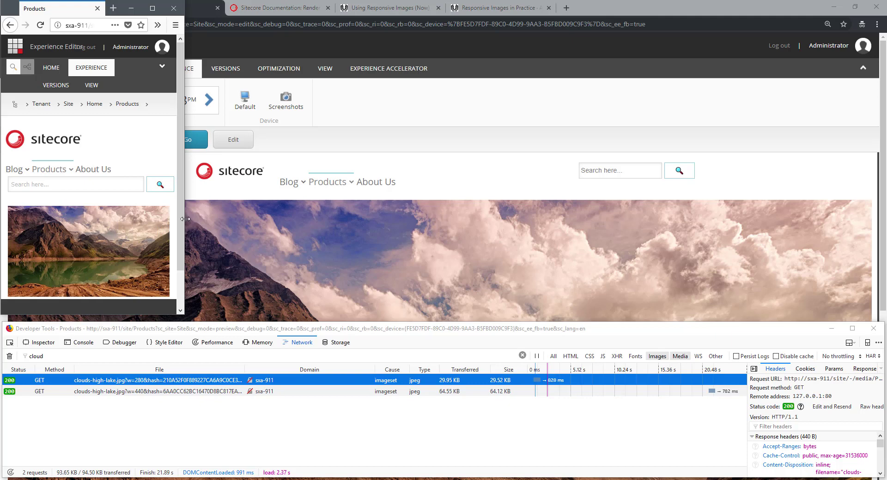
pyautogui.moveTo(185, 219); pyautogui.dragTo(250, 222)
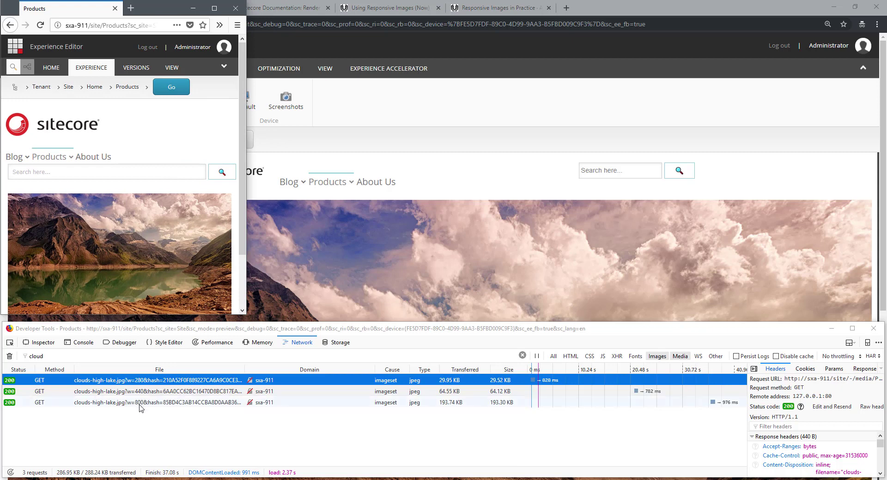
pyautogui.moveTo(143, 406)
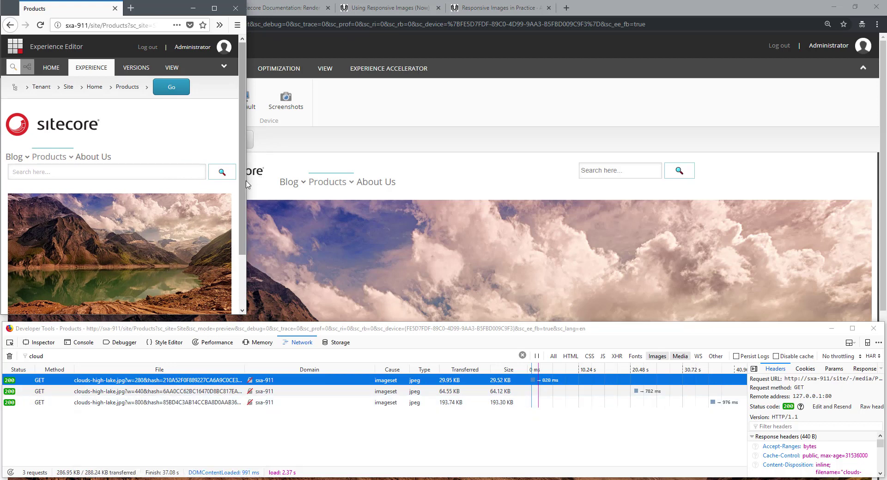
pyautogui.moveTo(246, 184); pyautogui.dragTo(400, 198)
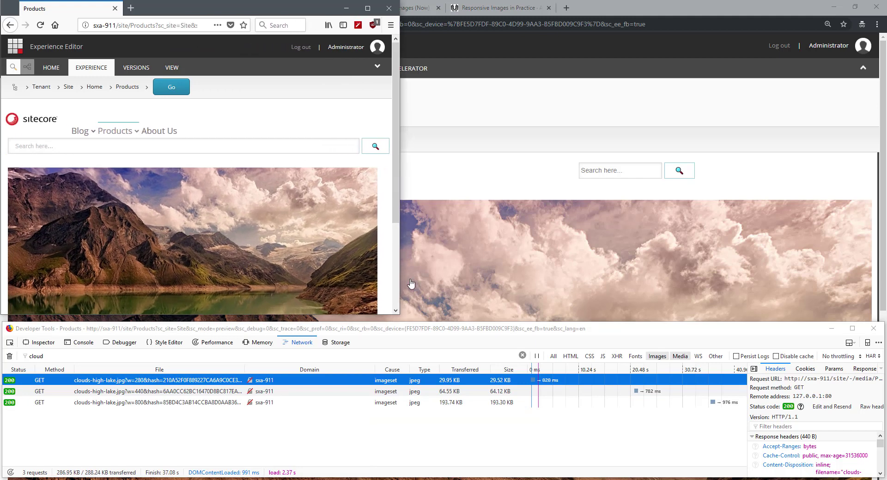
pyautogui.moveTo(408, 232); pyautogui.dragTo(444, 235)
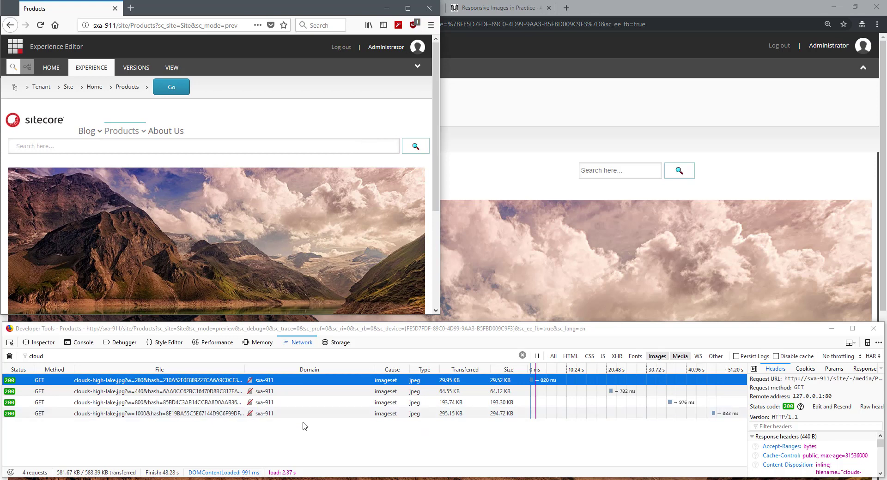
# Keep widening through w=1600 to full width (w=3000), then narrow the window again.
pyautogui.moveTo(158, 421)
pyautogui.moveTo(447, 267); pyautogui.dragTo(577, 277)
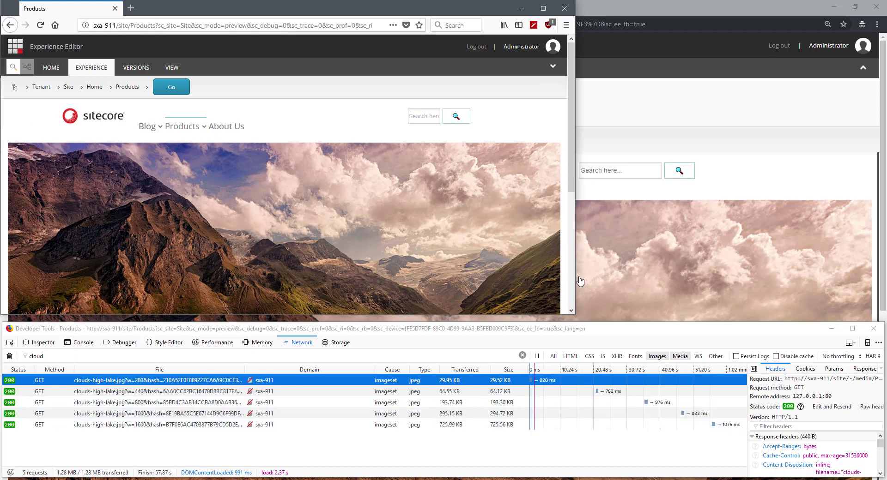
pyautogui.moveTo(575, 277); pyautogui.dragTo(852, 265)
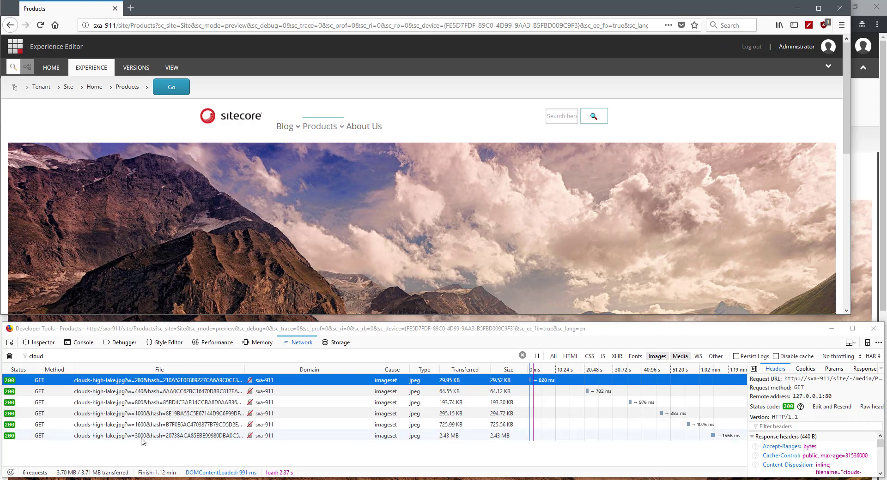
pyautogui.moveTo(143, 441)
pyautogui.moveTo(851, 213); pyautogui.dragTo(341, 200)
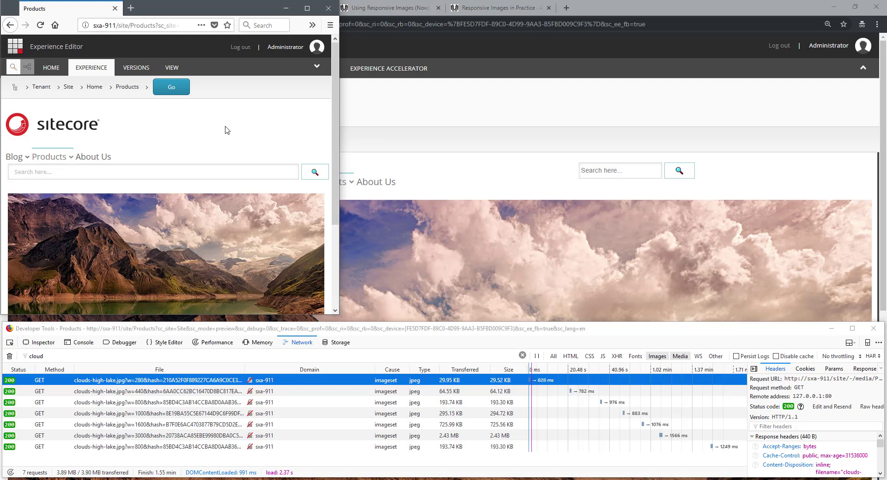
# Reload the Products page so a single w=800 cloud image is requested, then return to Chrome.
pyautogui.press('F5')
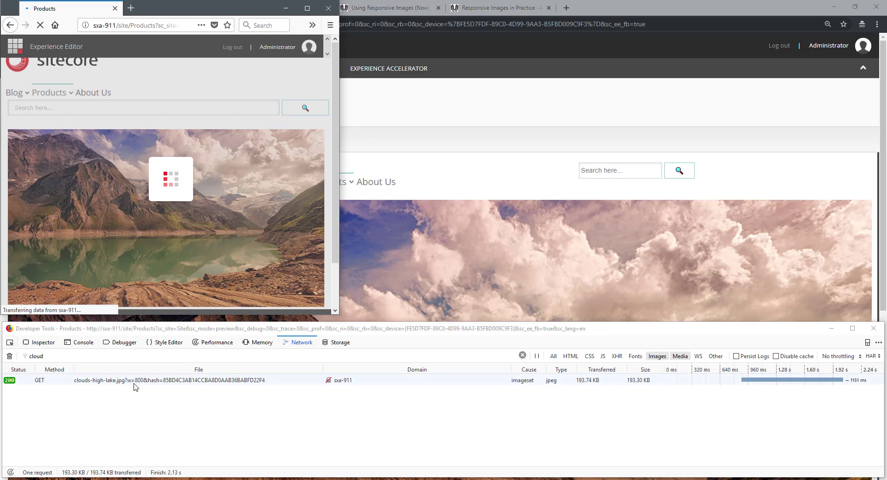
pyautogui.moveTo(143, 383)
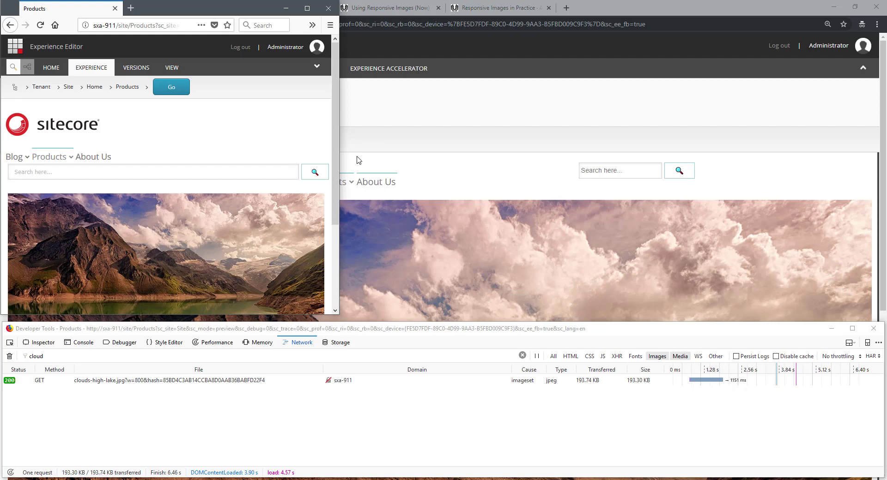
pyautogui.click(389, 113)
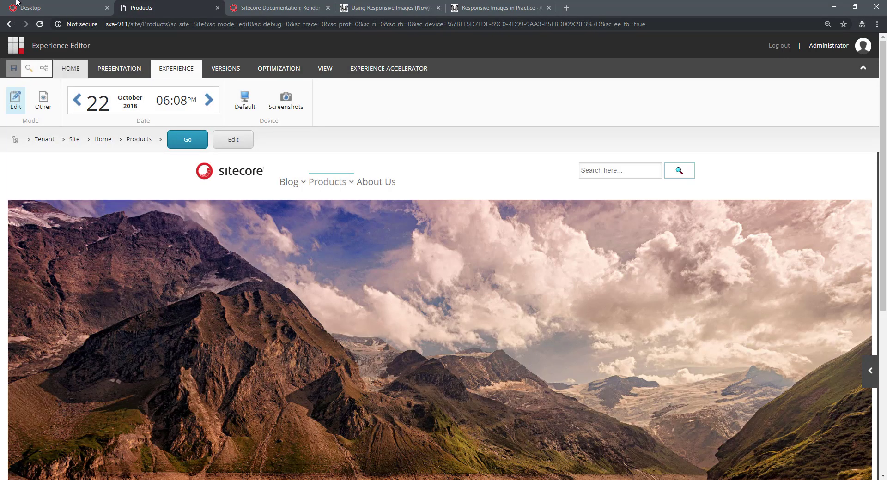
# Show the Responsive Image variant's Image item with widths 280,440,800,1000,1600,3000 and default size 280.
pyautogui.click(40, 9)
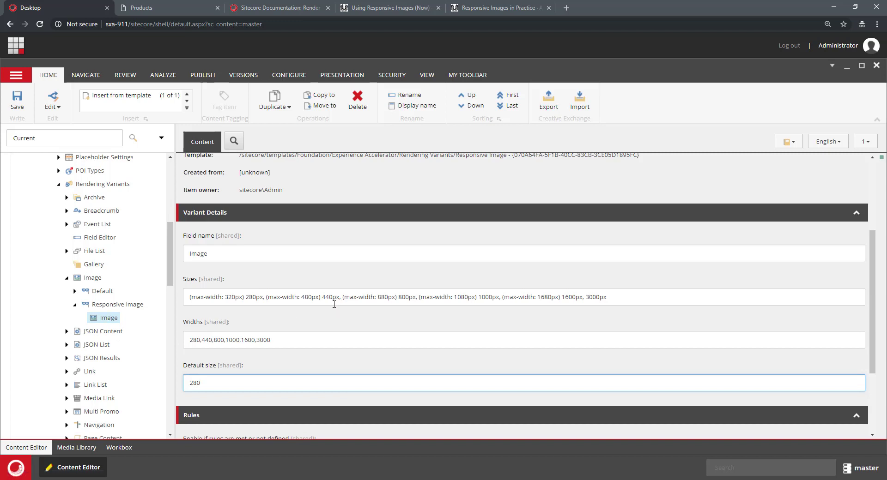
pyautogui.click(308, 323)
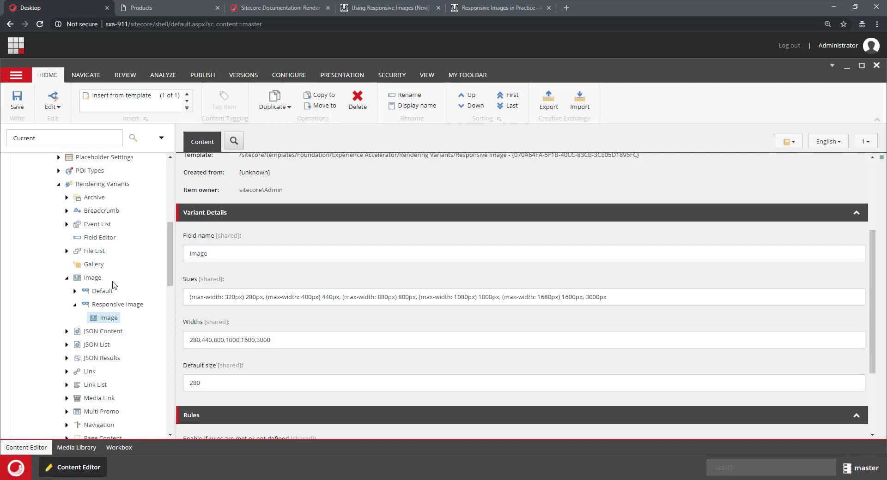
# Open Post 1 from the Blog menu on the Products page in the Experience Editor.
pyautogui.scroll(1, 140, 280)
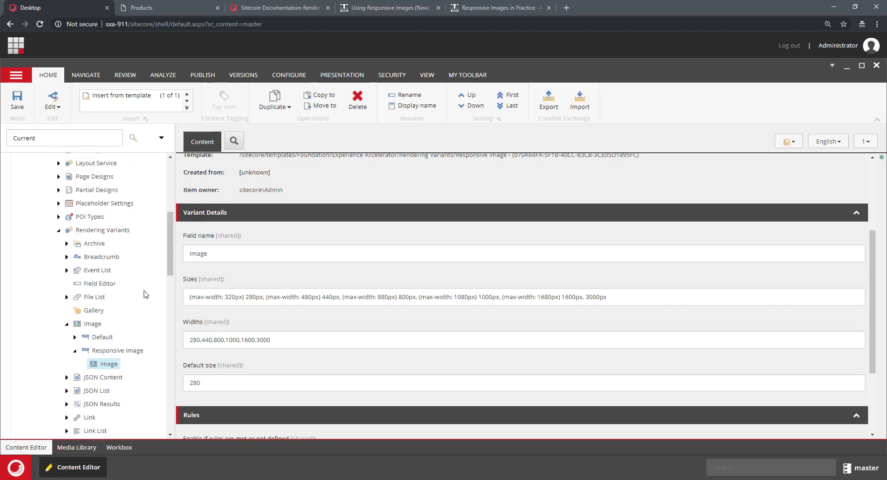
pyautogui.scroll(2, 147, 296)
pyautogui.click(168, 9)
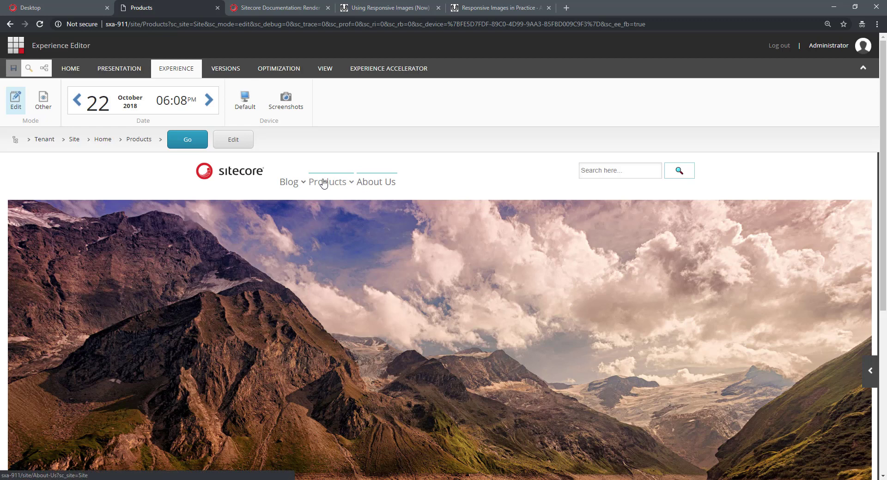
pyautogui.moveTo(281, 184)
pyautogui.click(297, 221)
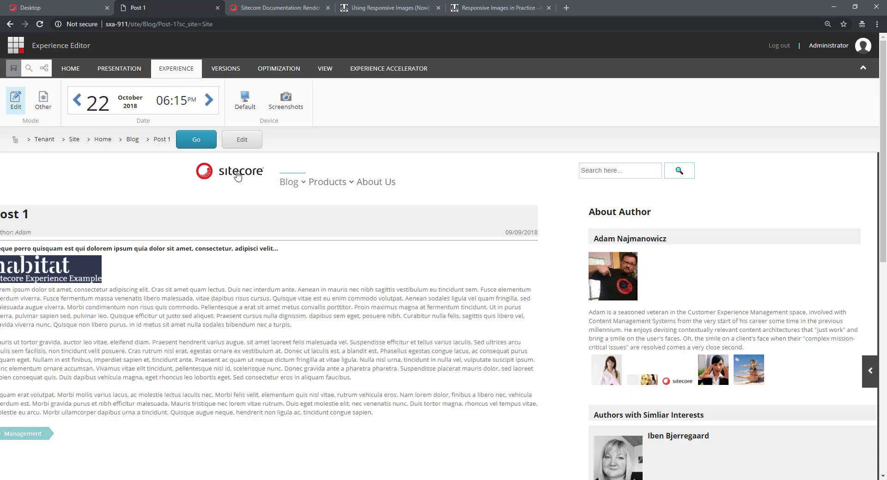
# Expand Rendering Variants > Page Content > Post Author > Authors > Edit Author in the content tree.
pyautogui.click(62, 8)
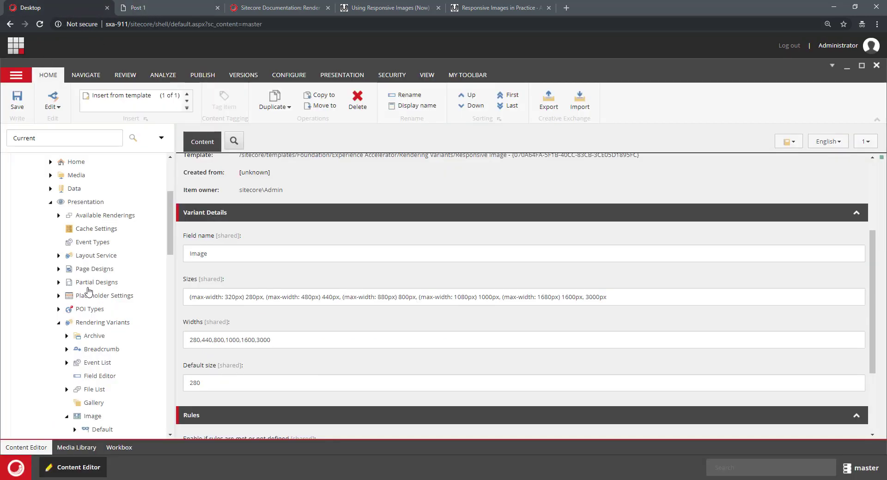
pyautogui.click(58, 323)
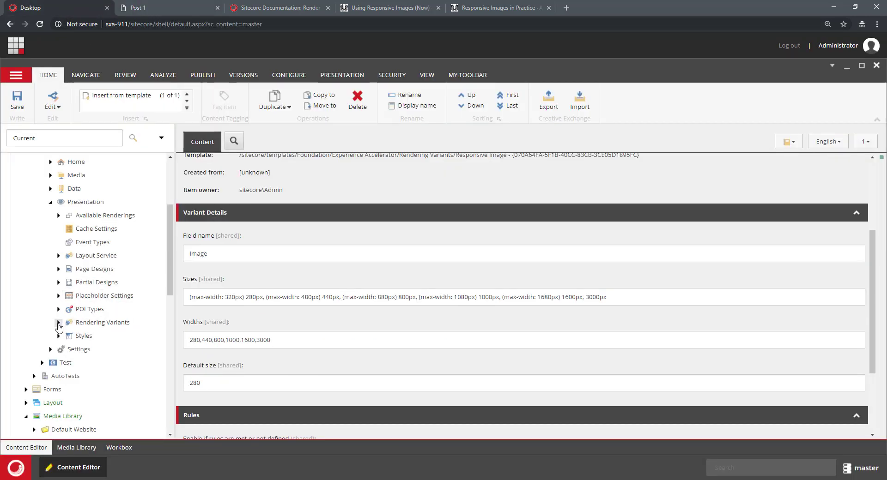
pyautogui.click(59, 322)
pyautogui.scroll(-6, 91, 305)
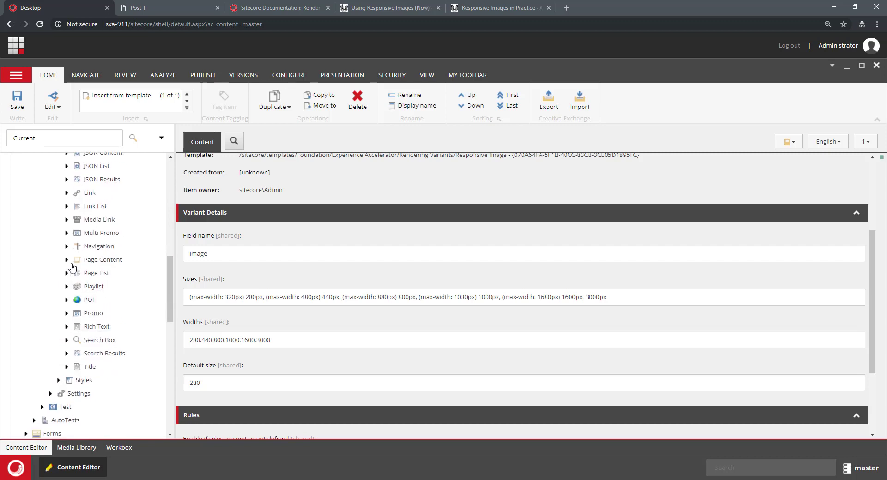
pyautogui.click(67, 260)
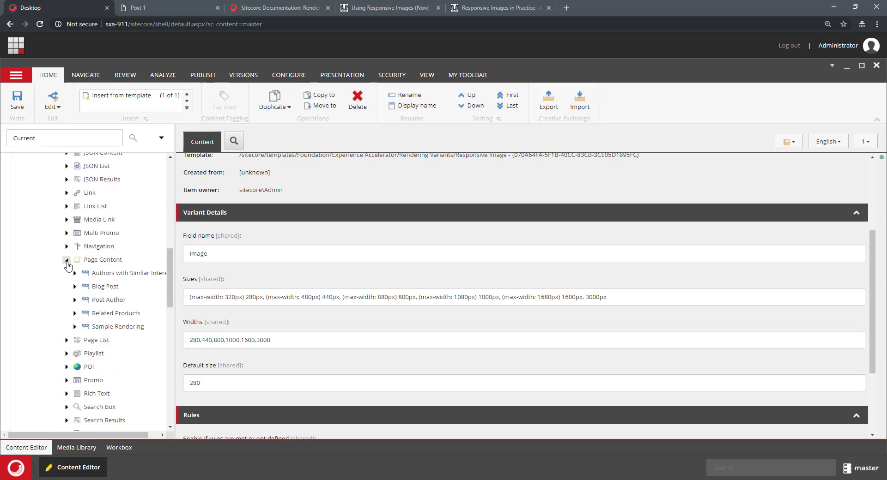
pyautogui.click(75, 300)
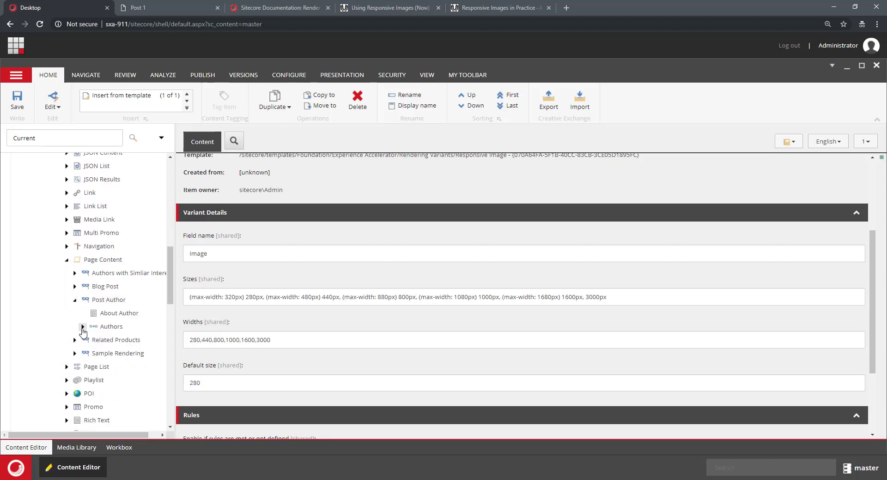
pyautogui.click(81, 327)
pyautogui.click(124, 340)
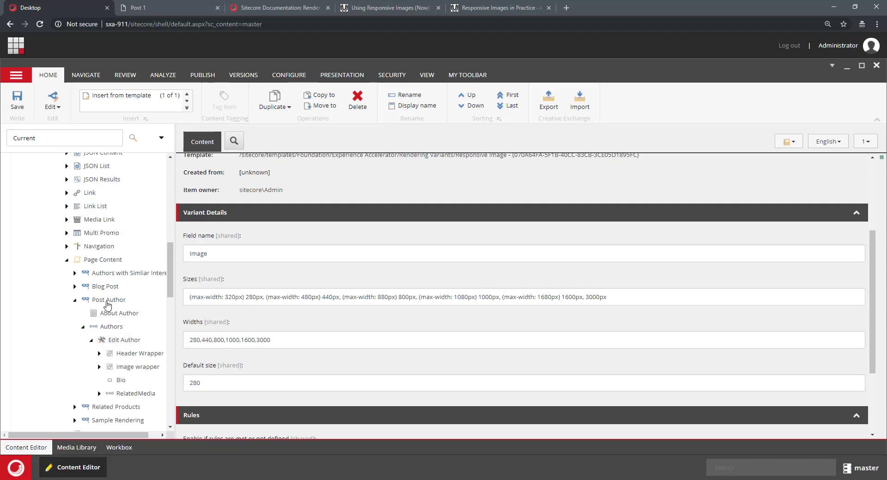
# On Post 1, open the post's Blog Content fields and close them without changes.
pyautogui.click(172, 10)
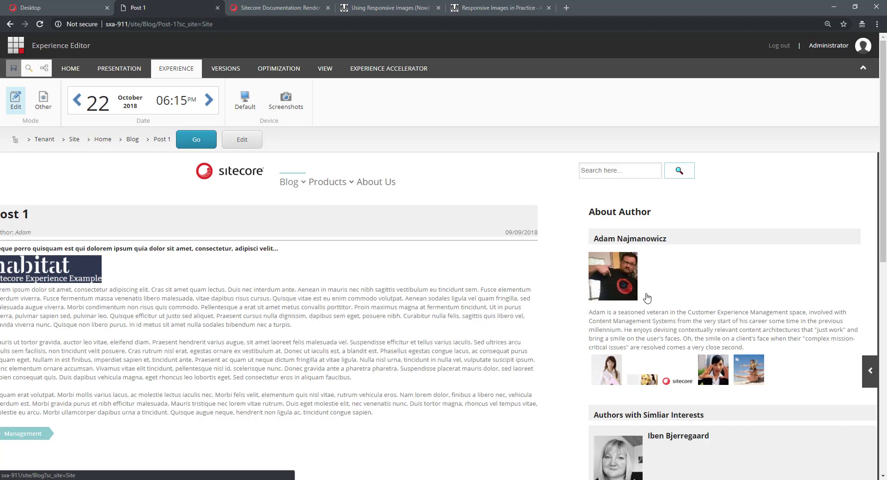
pyautogui.click(365, 69)
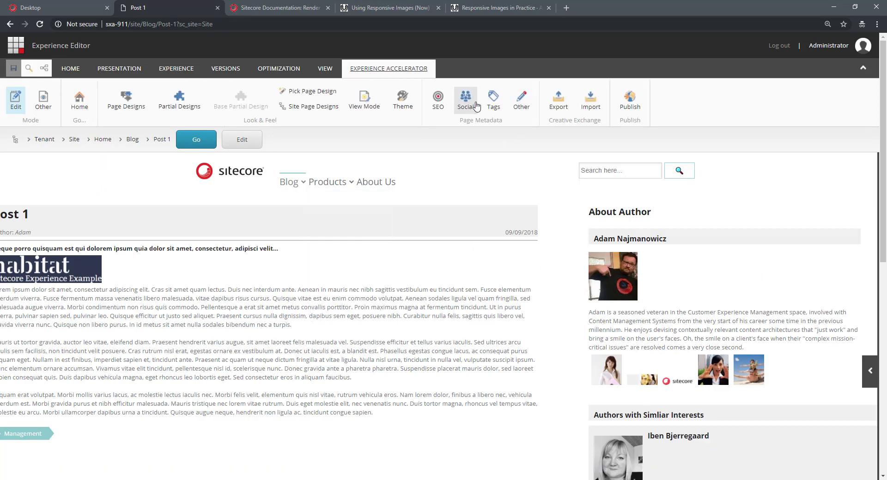
pyautogui.click(521, 102)
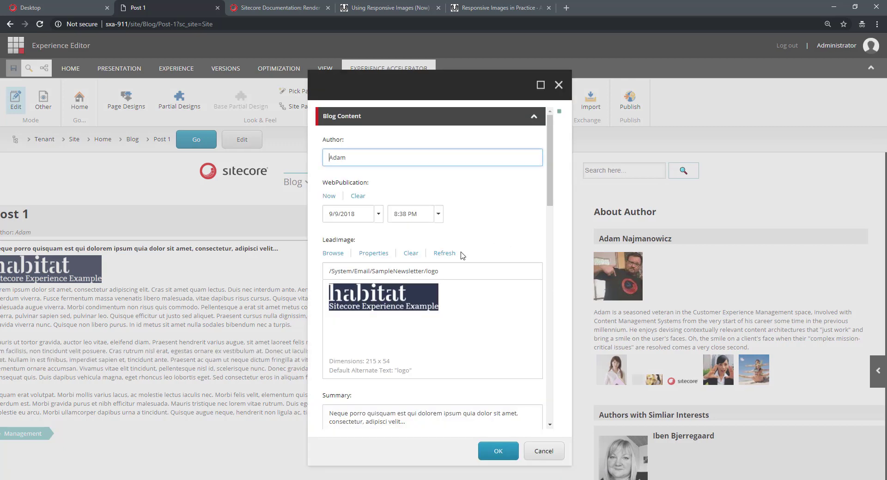
pyautogui.scroll(-5, 433, 308)
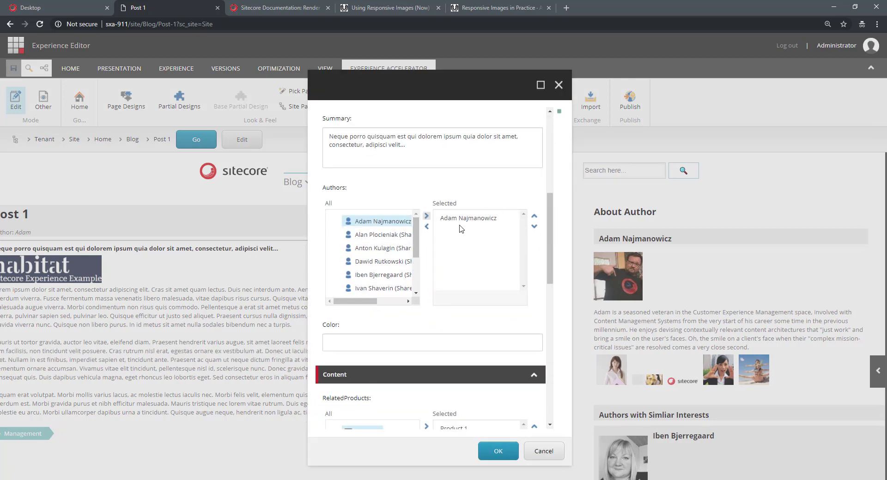
pyautogui.click(558, 85)
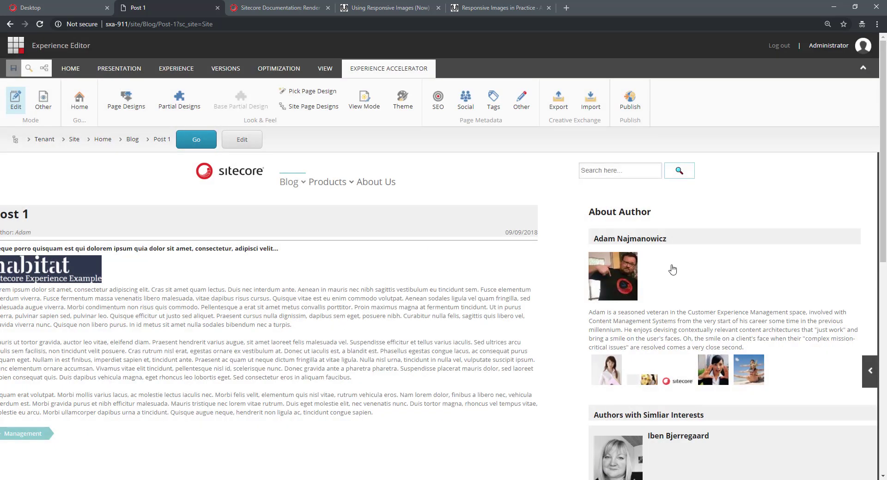
# Open the About Author field editor, review its five RelatedMedia items, and cancel.
pyautogui.click(679, 303)
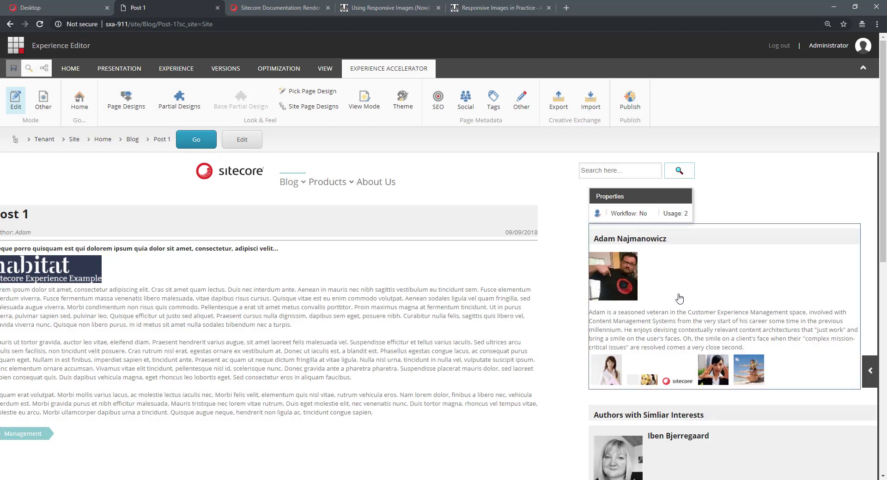
pyautogui.click(595, 215)
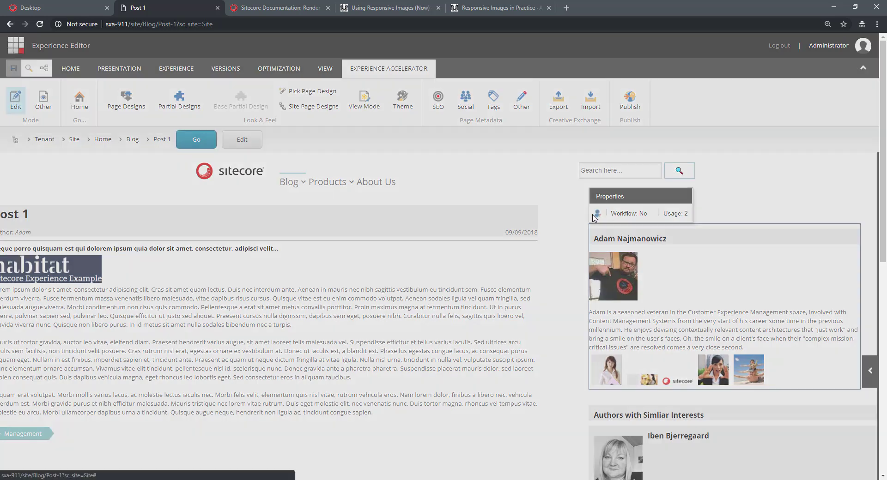
pyautogui.scroll(-5, 352, 347)
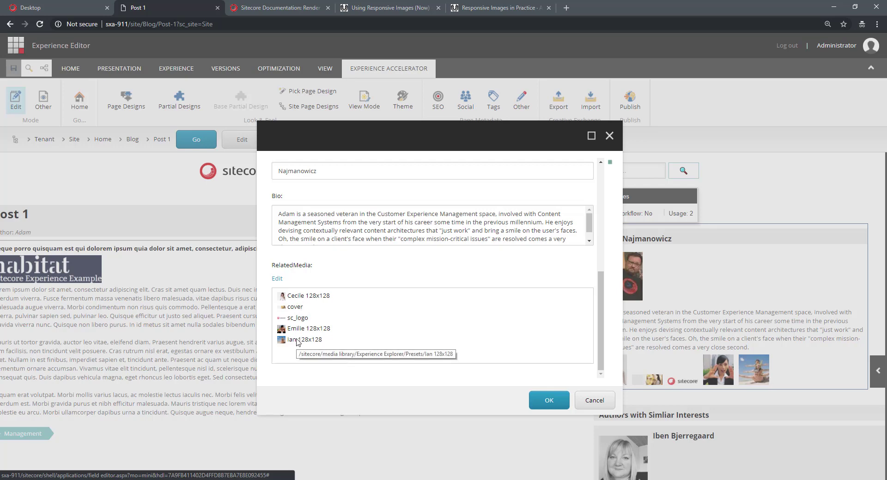
pyautogui.click(594, 402)
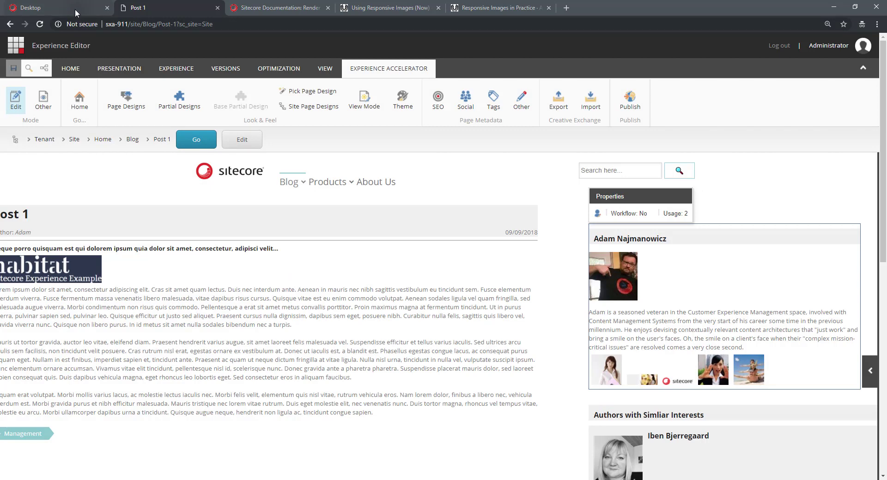
# Open the nested RelatedMedia Responsive Image item under Image-wrapper and view Widths 50, Default size 50.
pyautogui.click(75, 9)
pyautogui.scroll(-2, 53, 313)
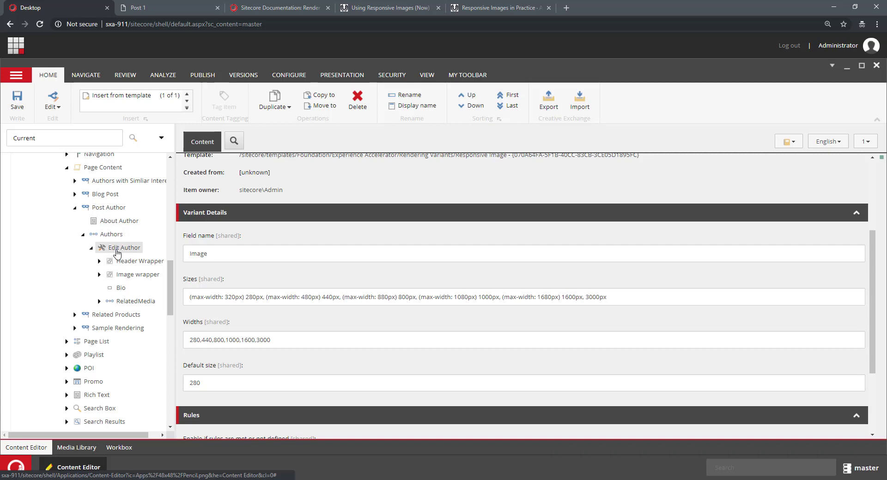
pyautogui.click(129, 304)
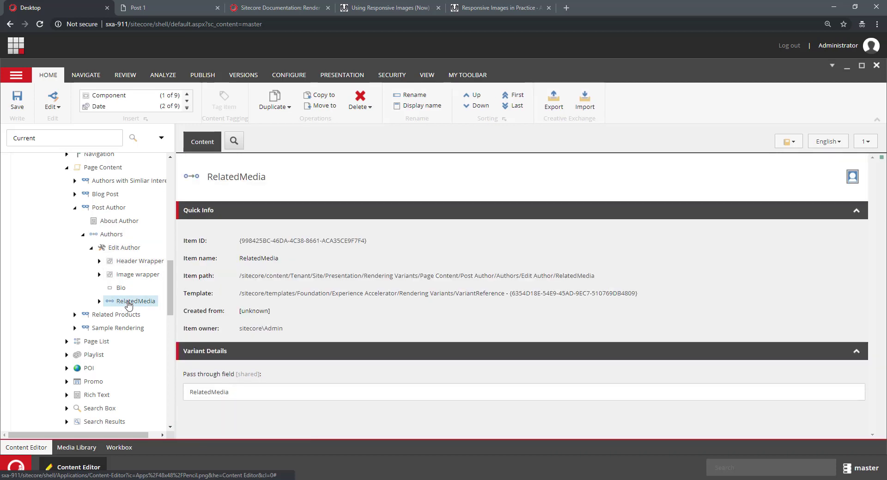
pyautogui.click(98, 301)
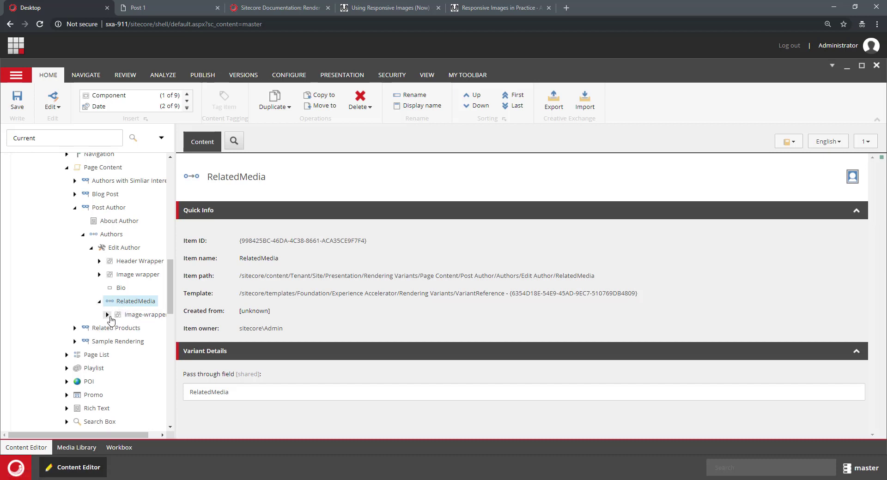
pyautogui.click(107, 315)
pyautogui.click(143, 329)
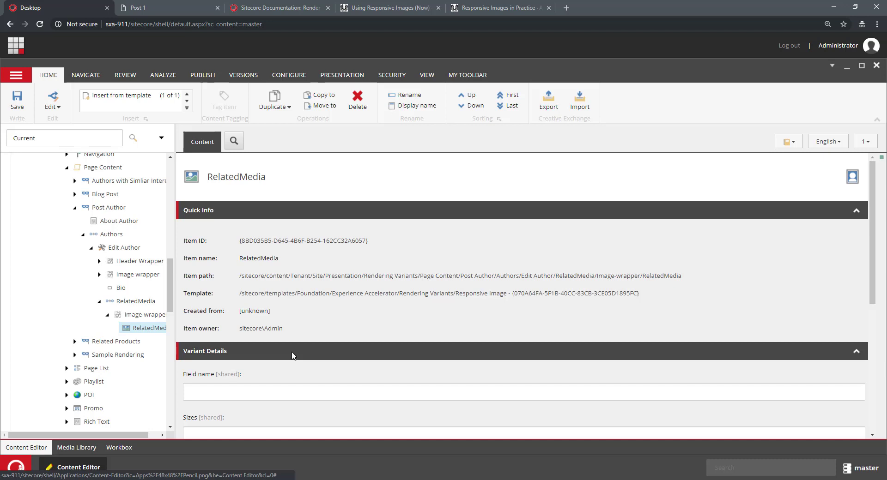
pyautogui.scroll(-4, 294, 356)
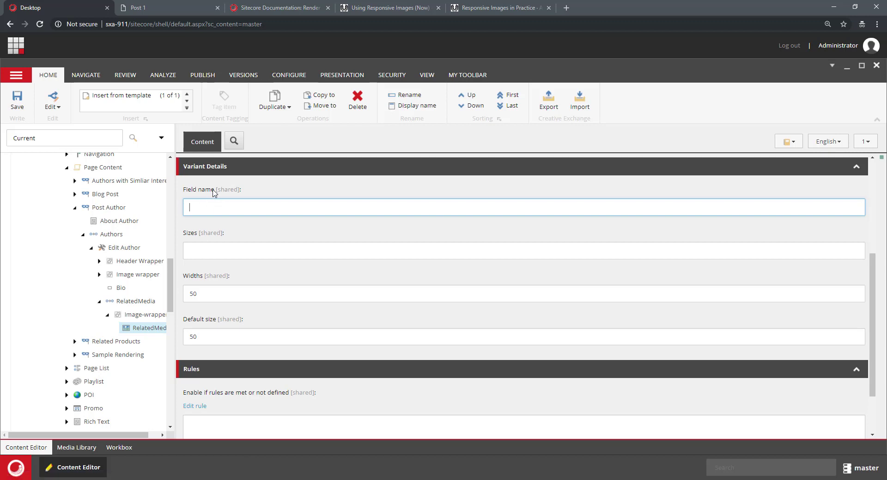
# Change the RelatedMedia Widths and Default size from 50 to 150 and save the item.
pyautogui.scroll(-2, 261, 238)
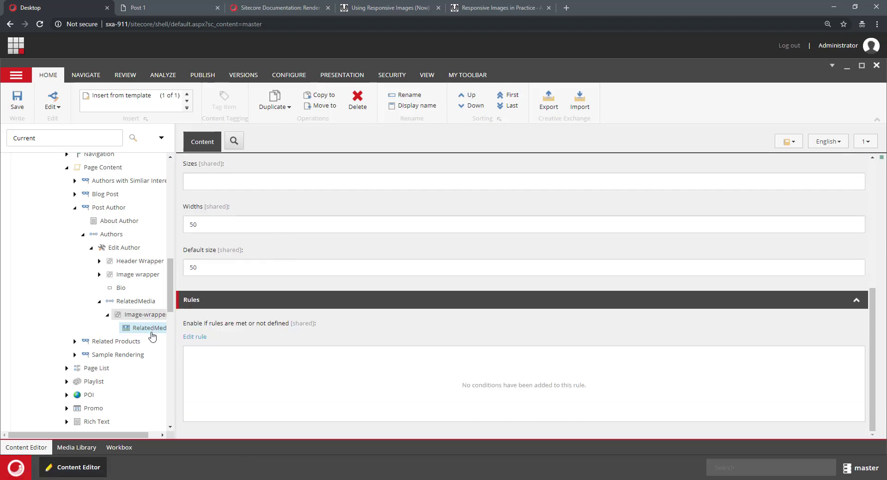
pyautogui.moveTo(205, 224); pyautogui.dragTo(185, 234)
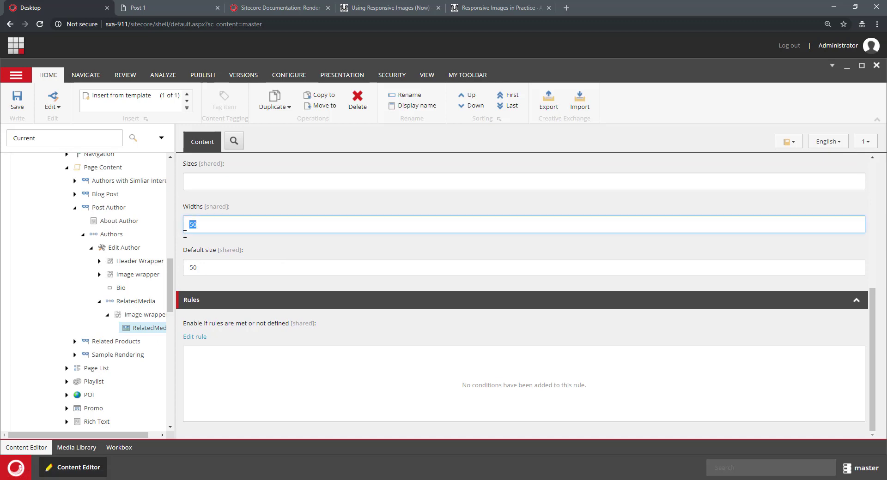
pyautogui.moveTo(203, 268); pyautogui.dragTo(188, 267)
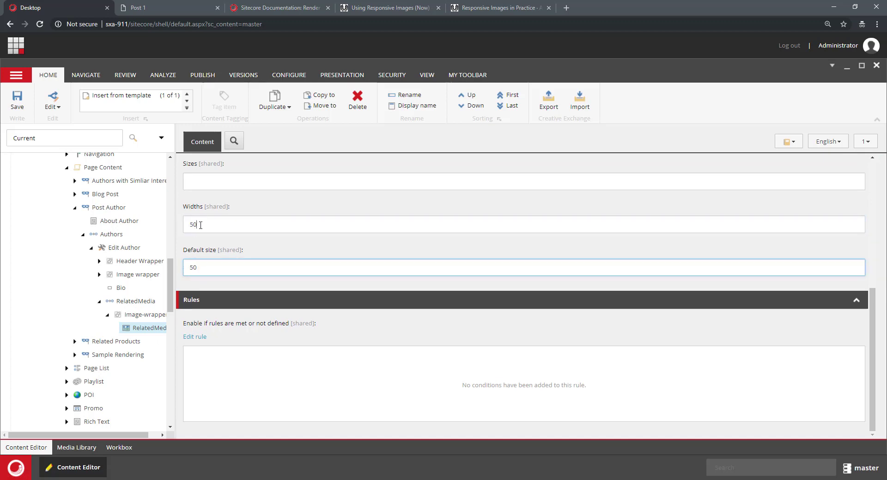
pyautogui.moveTo(199, 224); pyautogui.dragTo(190, 225)
pyautogui.moveTo(202, 267); pyautogui.dragTo(185, 272)
pyautogui.click(204, 225)
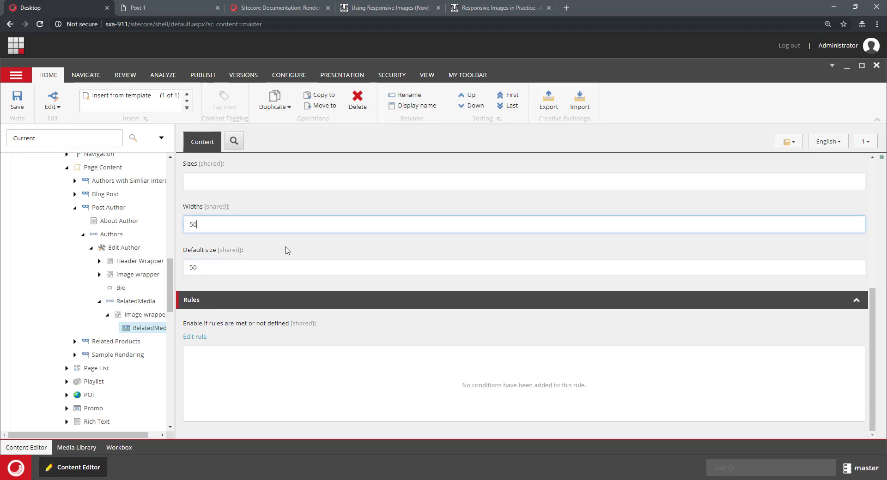
pyautogui.press('Home')
pyautogui.write('1')
pyautogui.press('Tab')
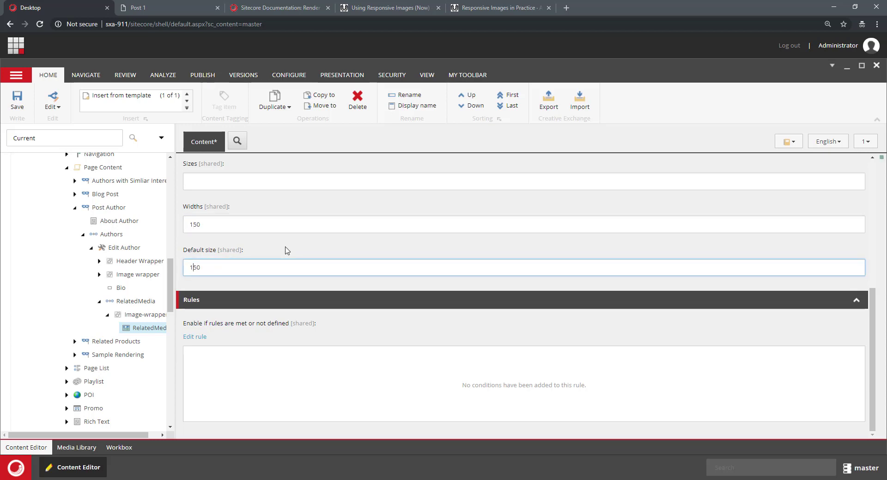
pyautogui.write('1')
pyautogui.click(17, 99)
pyautogui.click(175, 7)
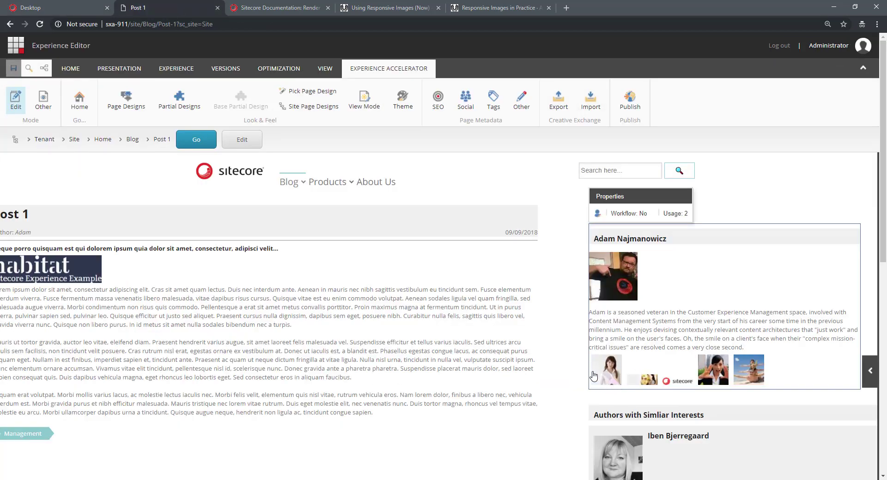
# Reload Post 1 to check the new thumbnail size, briefly opening the Image-wrapper item.
pyautogui.click(40, 24)
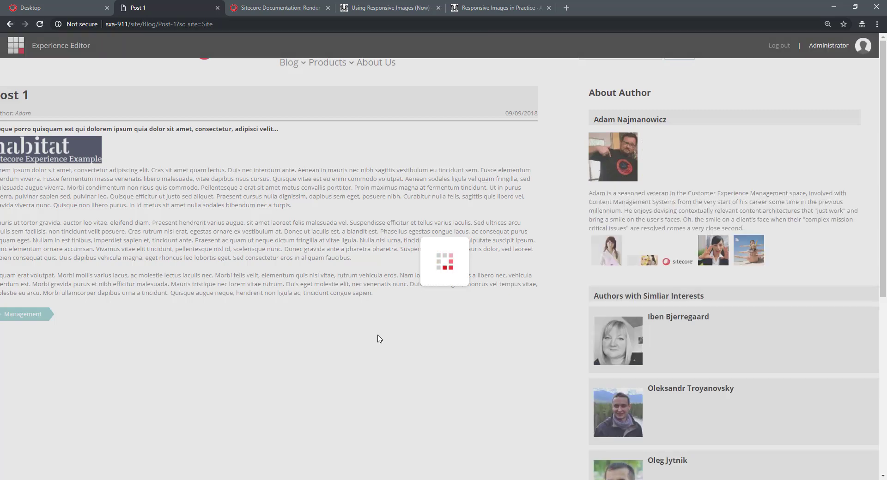
pyautogui.click(55, 7)
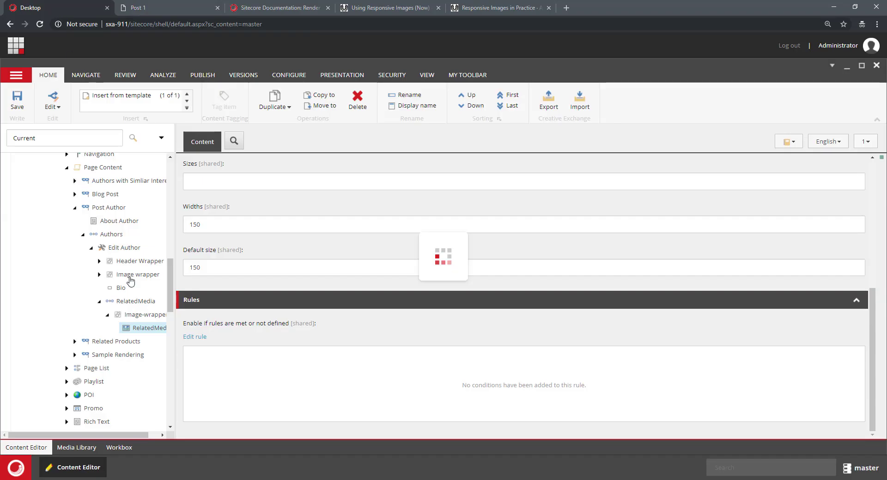
pyautogui.click(142, 316)
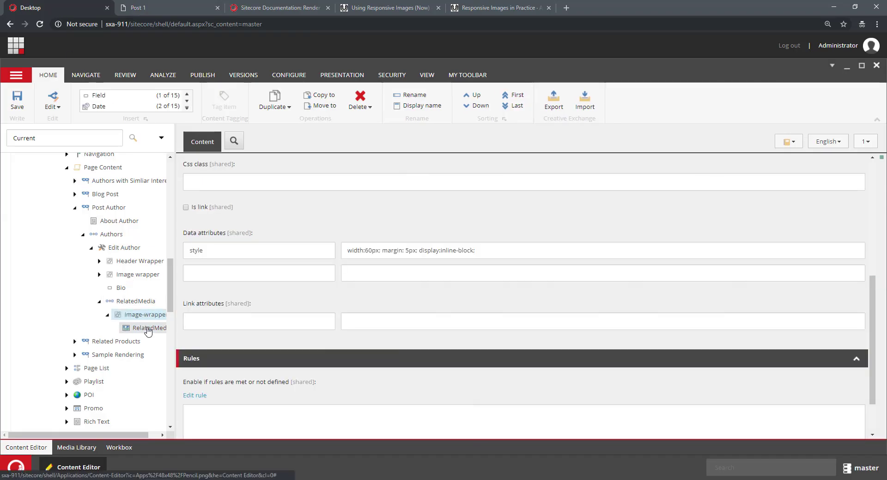
pyautogui.click(177, 13)
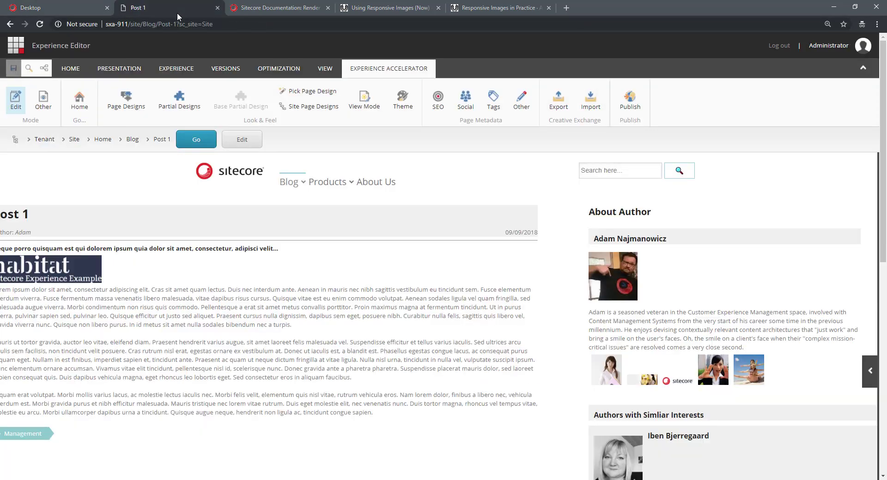
pyautogui.click(277, 332)
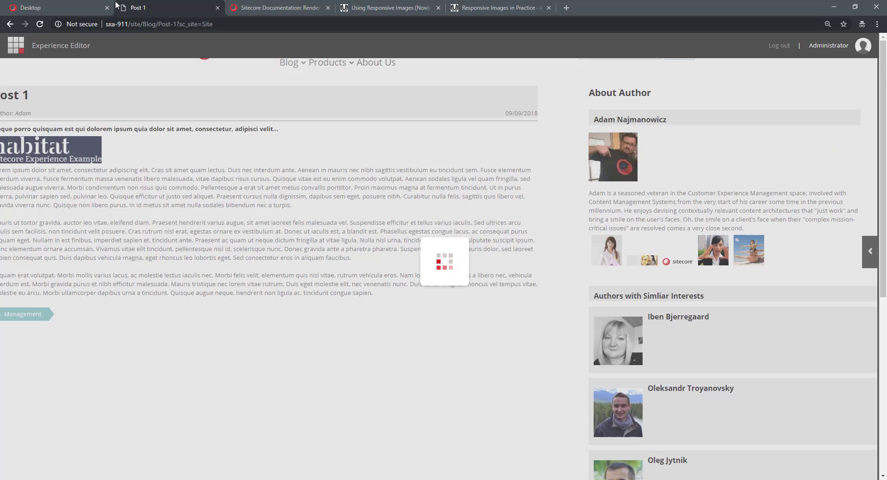
# Change the Image-wrapper style attribute from width:60px to width:170px and save.
pyautogui.click(70, 8)
pyautogui.click(134, 316)
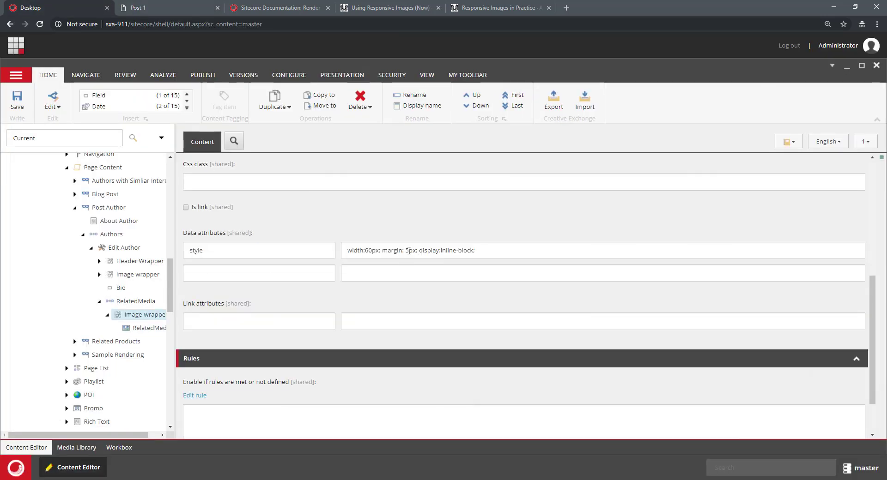
pyautogui.click(408, 250)
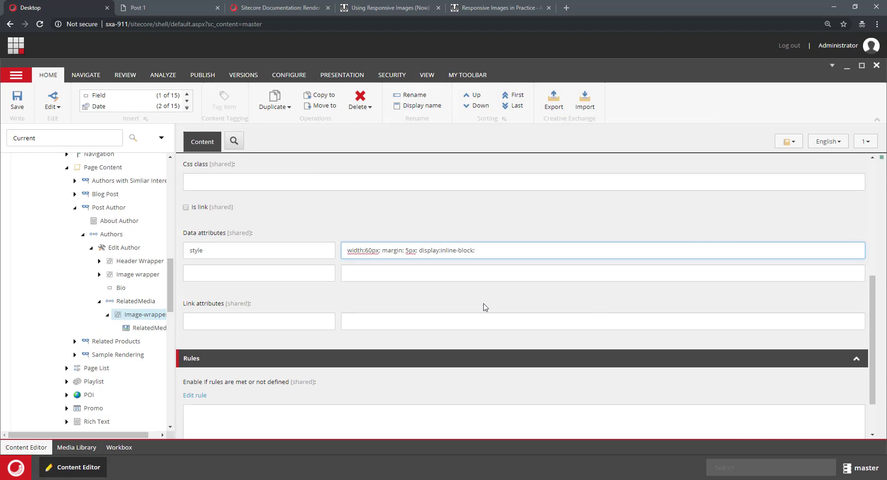
pyautogui.hotkey('shift', 'Right')
pyautogui.write('170')
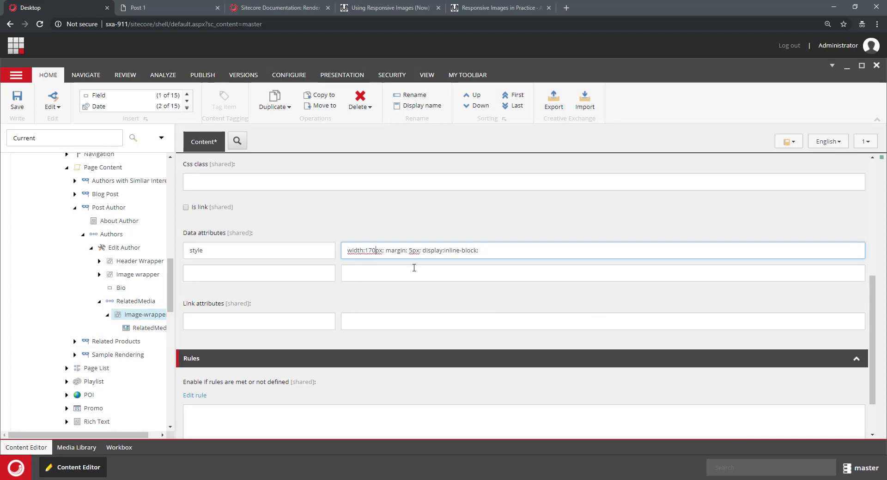
pyautogui.click(17, 101)
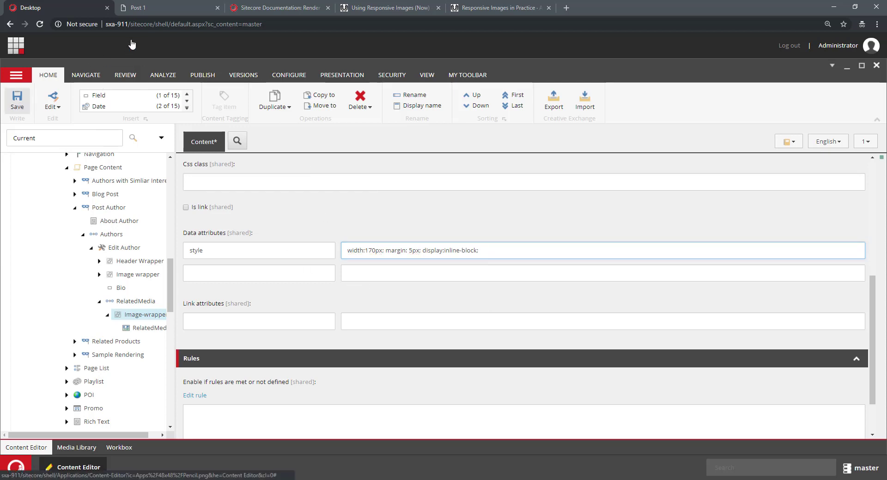
# Reload Post 1 with F5 and open the browser DevTools with F12.
pyautogui.click(155, 9)
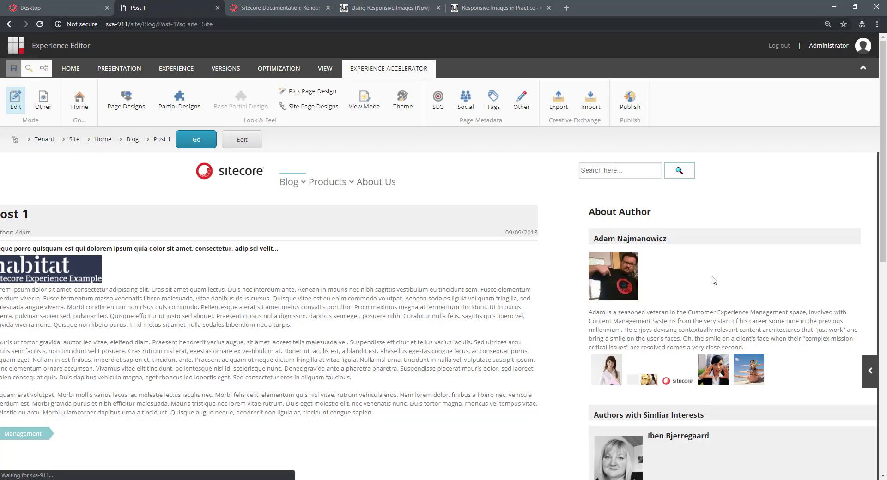
pyautogui.press('F5')
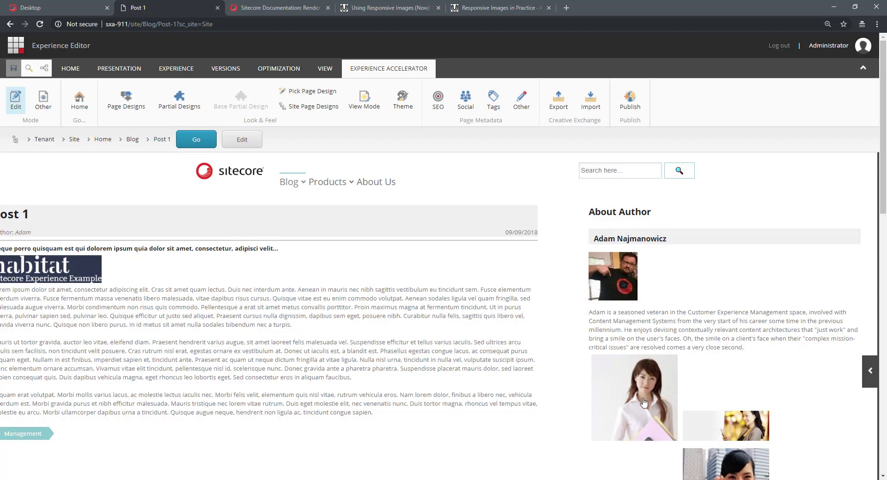
pyautogui.press('F12')
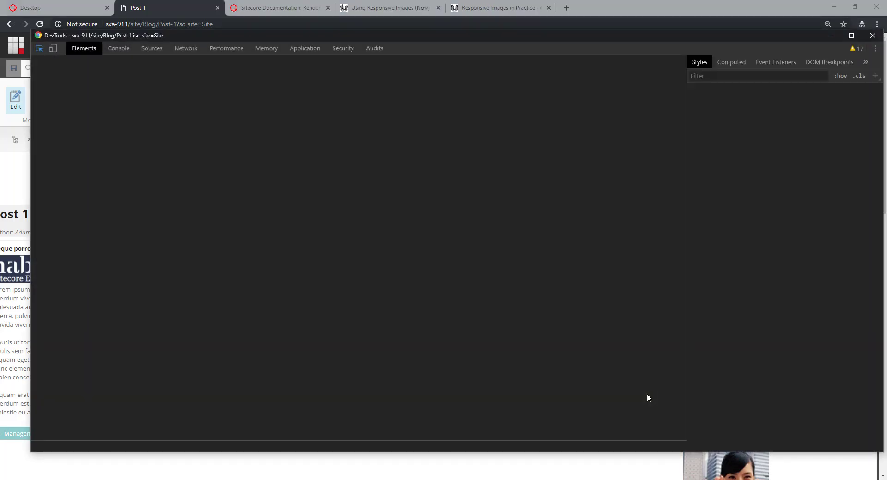
# Inspect the first related image, confirming it renders at 170×170 with a 150w srcset entry.
pyautogui.moveTo(570, 37); pyautogui.dragTo(517, 46)
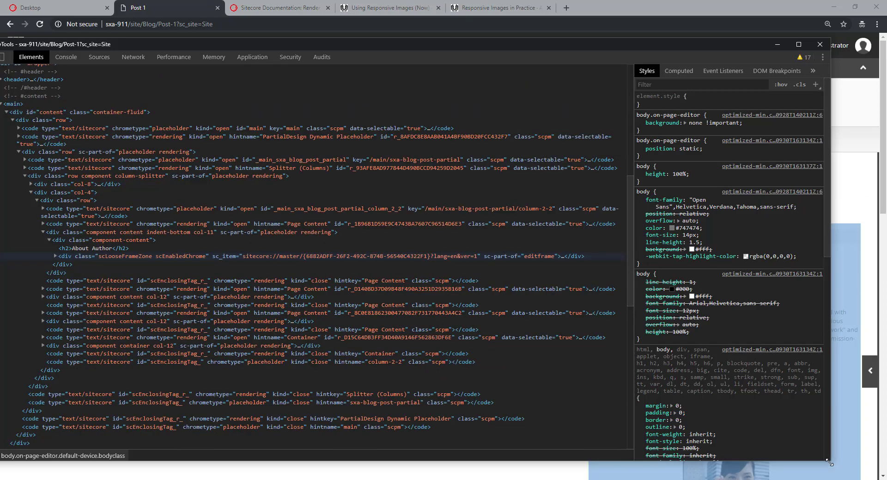
pyautogui.moveTo(829, 463); pyautogui.dragTo(509, 326)
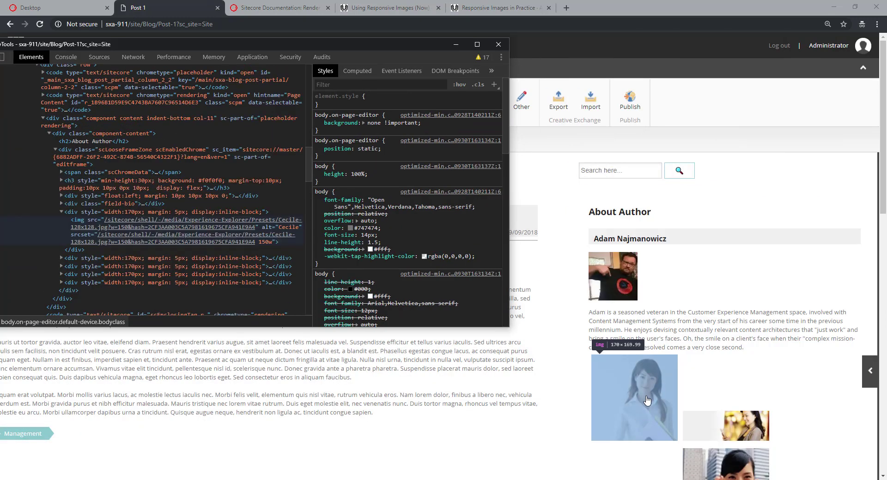
pyautogui.click(647, 401)
pyautogui.moveTo(140, 236)
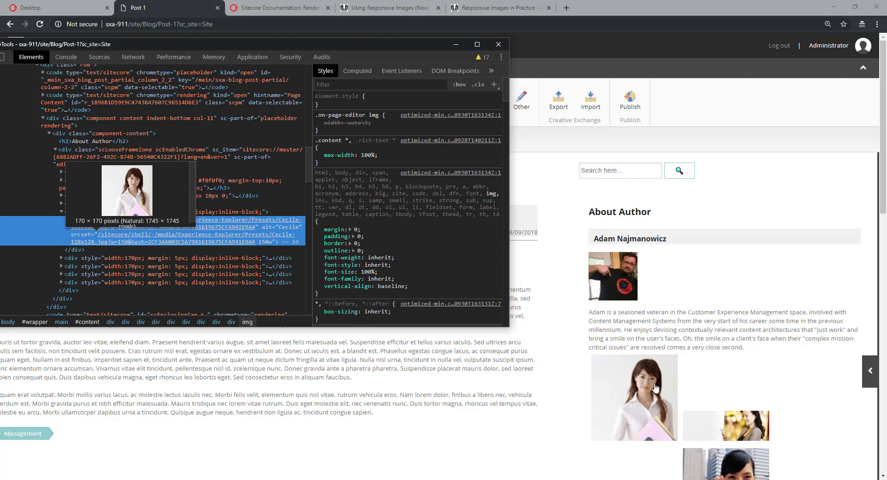
pyautogui.click(495, 368)
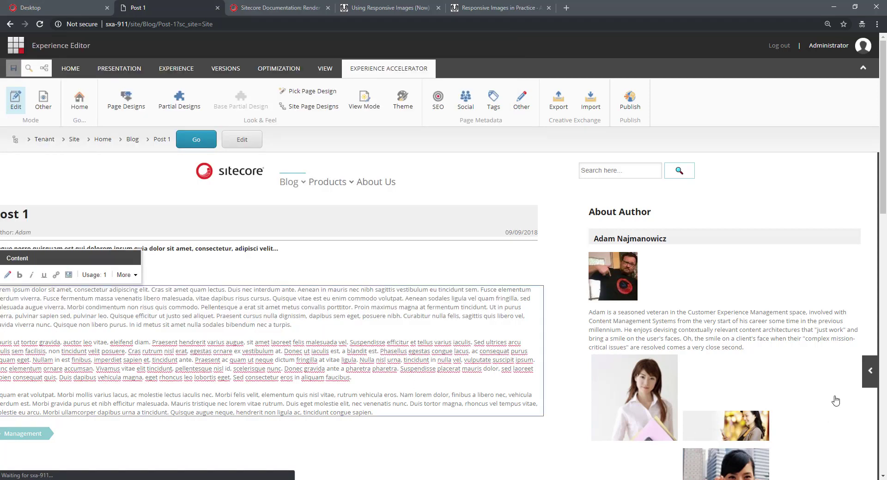
pyautogui.scroll(-3, 818, 396)
pyautogui.scroll(-2, 808, 391)
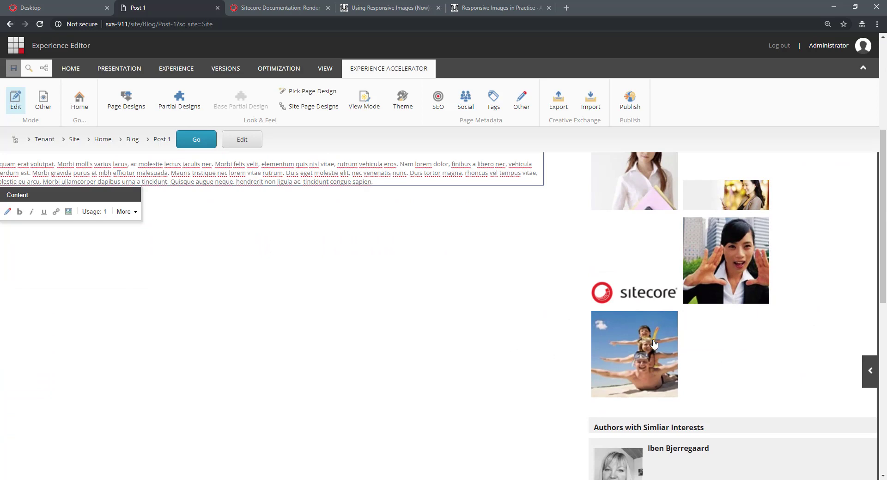
pyautogui.scroll(3, 654, 345)
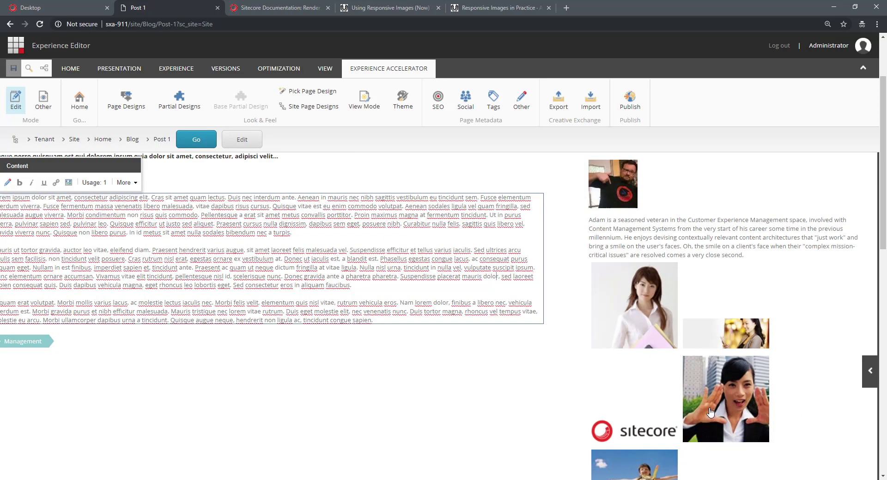